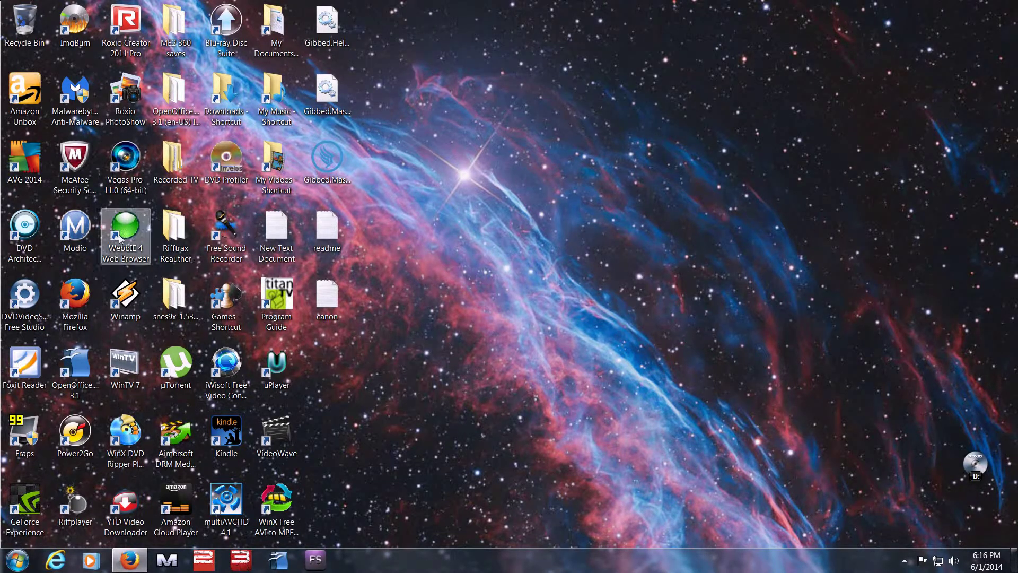
click(88, 234)
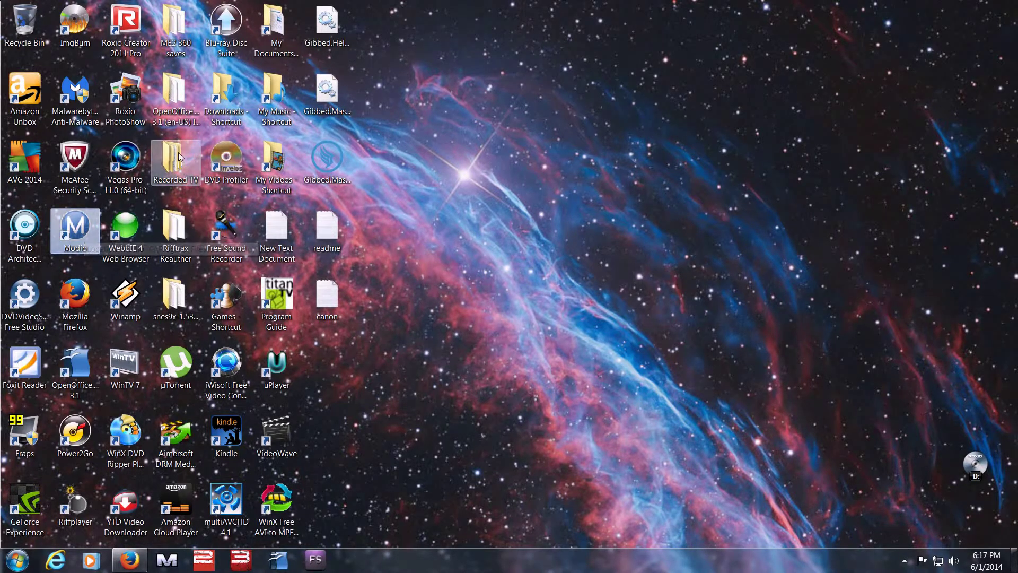
Step: Delete Save_0001.xbsav and Save_0002.xbsav from the ME2 360 saves folder on the desktop, and close the folder
double_click(175, 29)
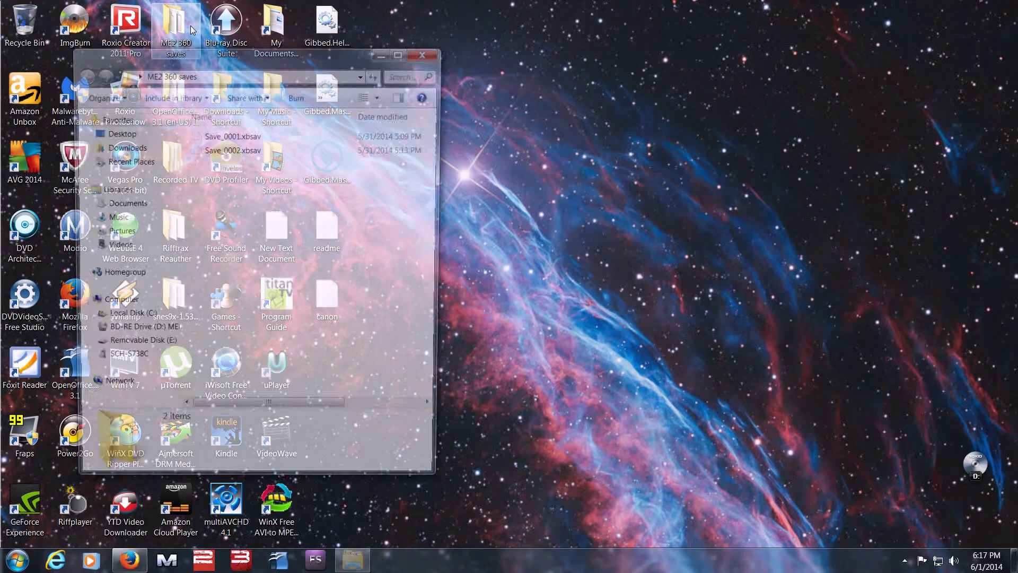
drag(264, 164, 223, 139)
right_click(224, 139)
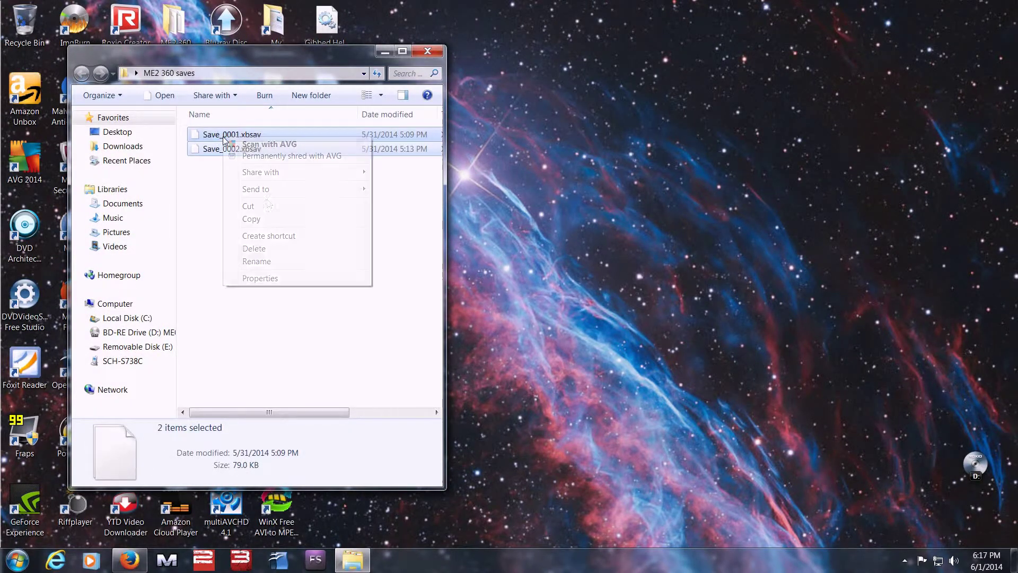
click(277, 249)
click(548, 291)
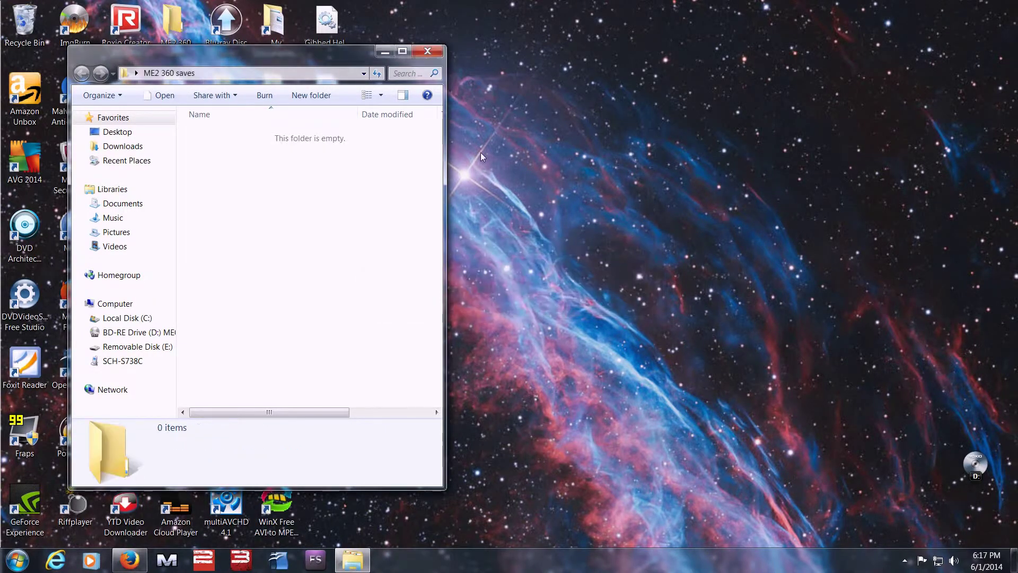
click(427, 51)
Step: Empty the Recycle Bin
right_click(18, 15)
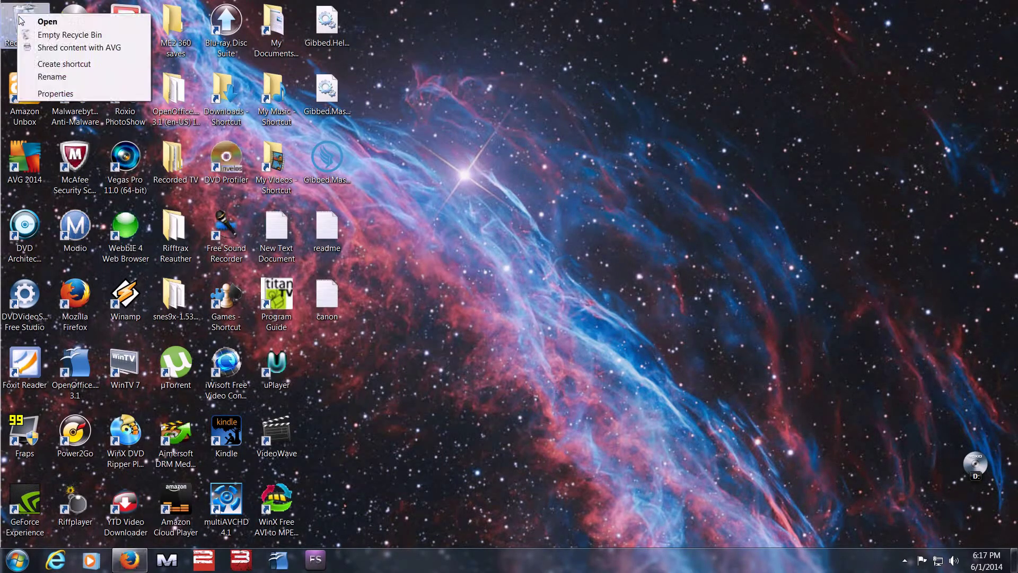
click(80, 35)
click(553, 291)
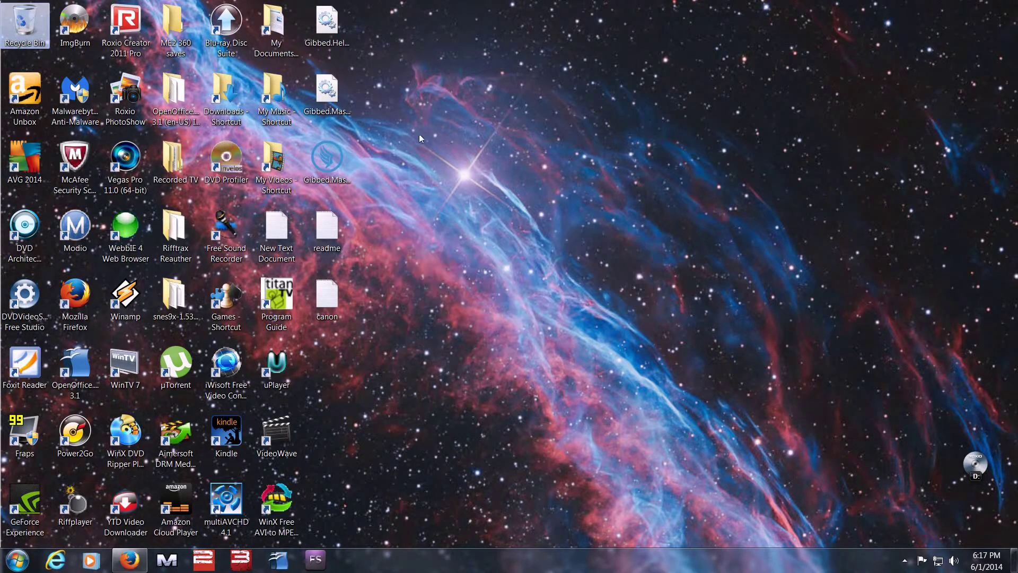
click(329, 163)
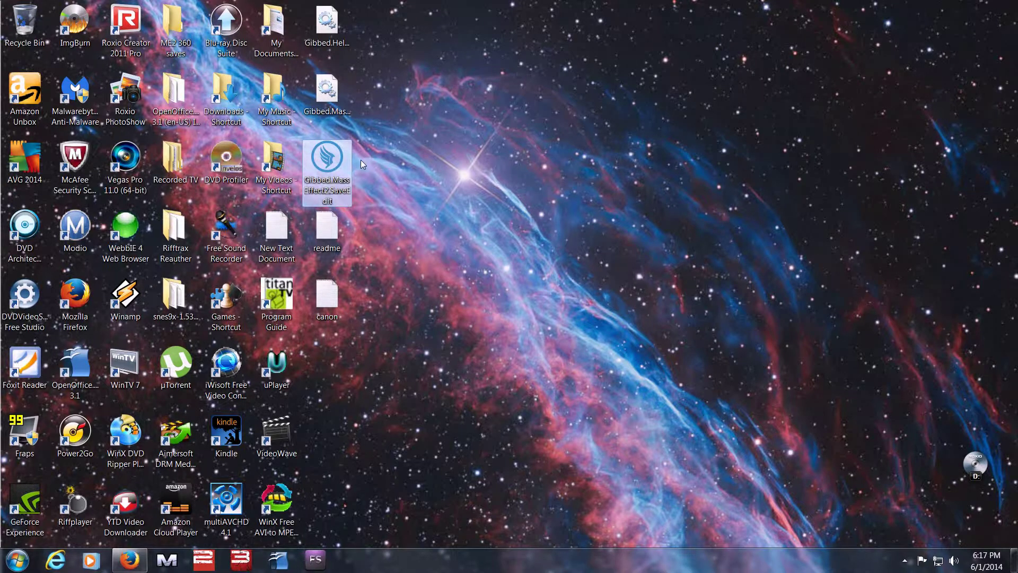
mouse_move(309, 186)
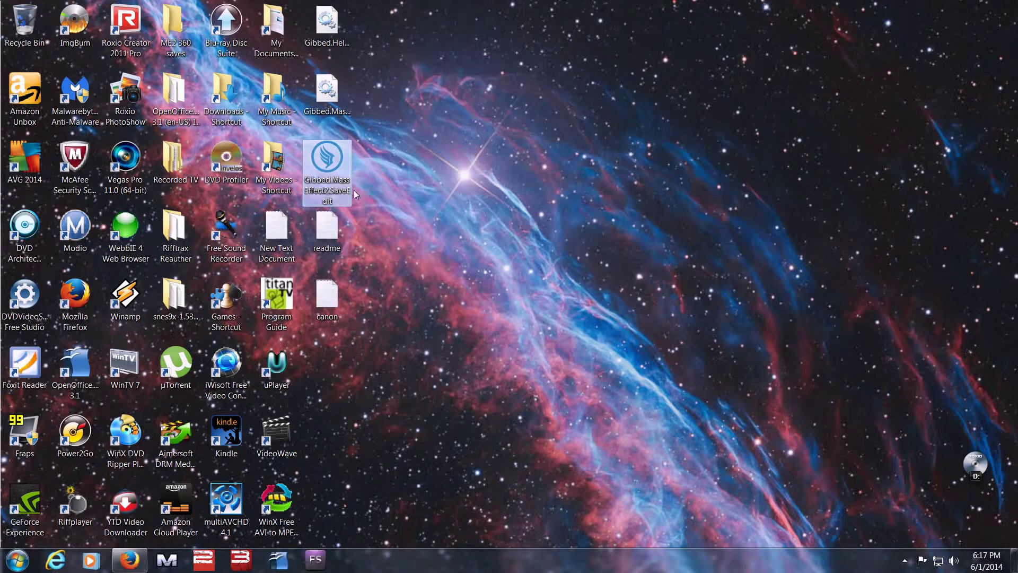
click(536, 165)
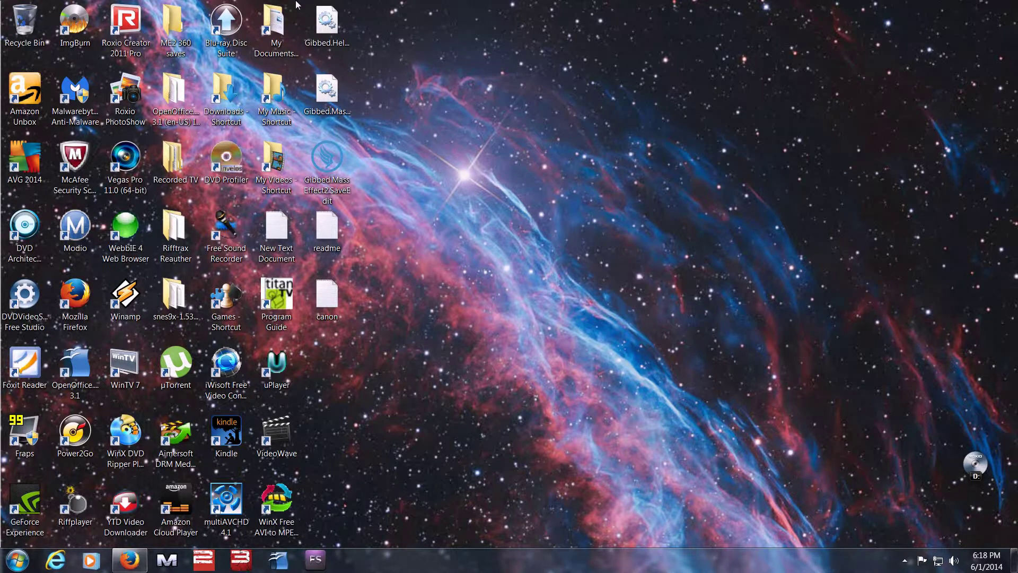
Step: Launch Modio and open the 176 KB Mass Effect 2 save stored on the USB stick
click(83, 225)
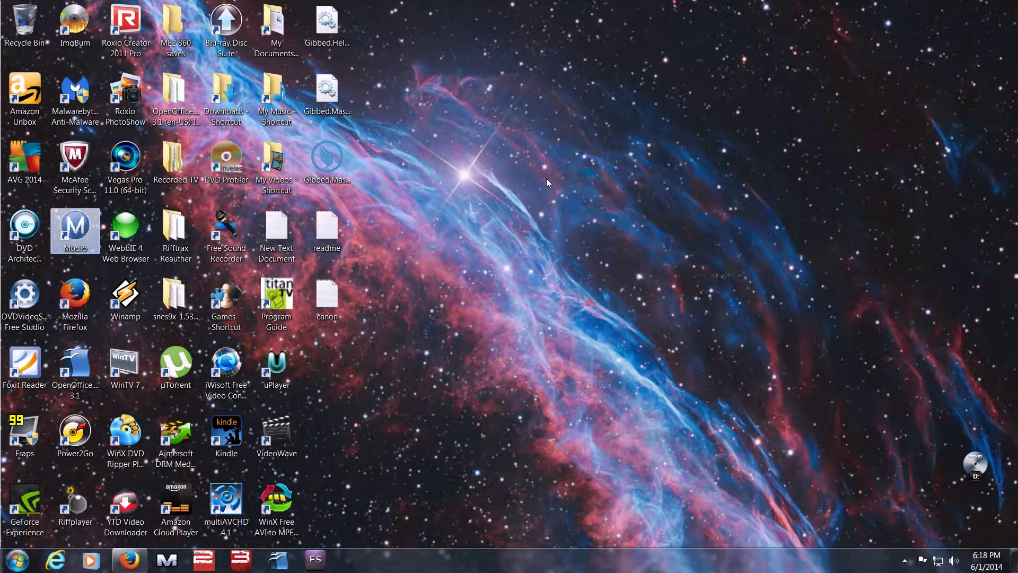
key(Return)
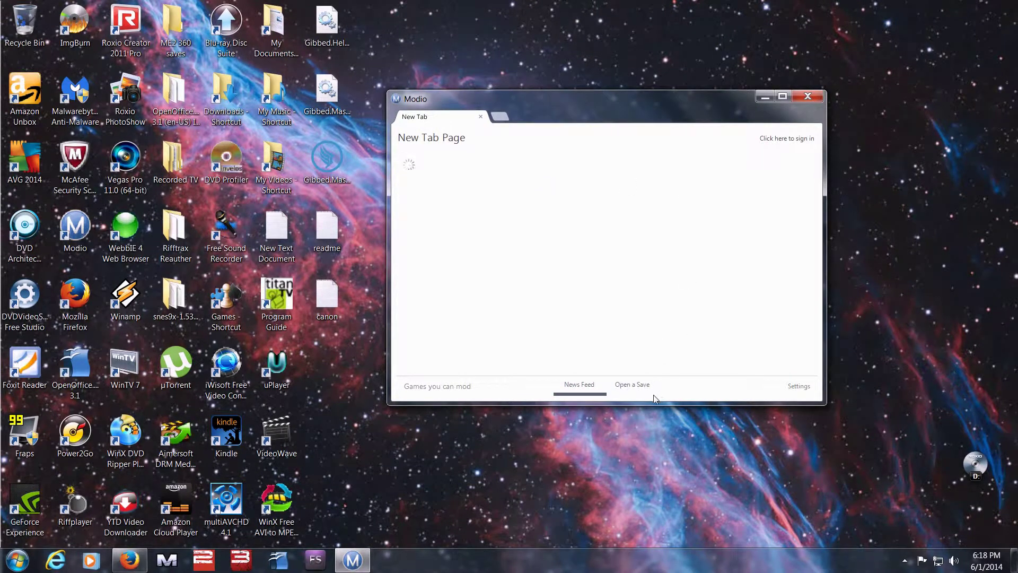
click(641, 387)
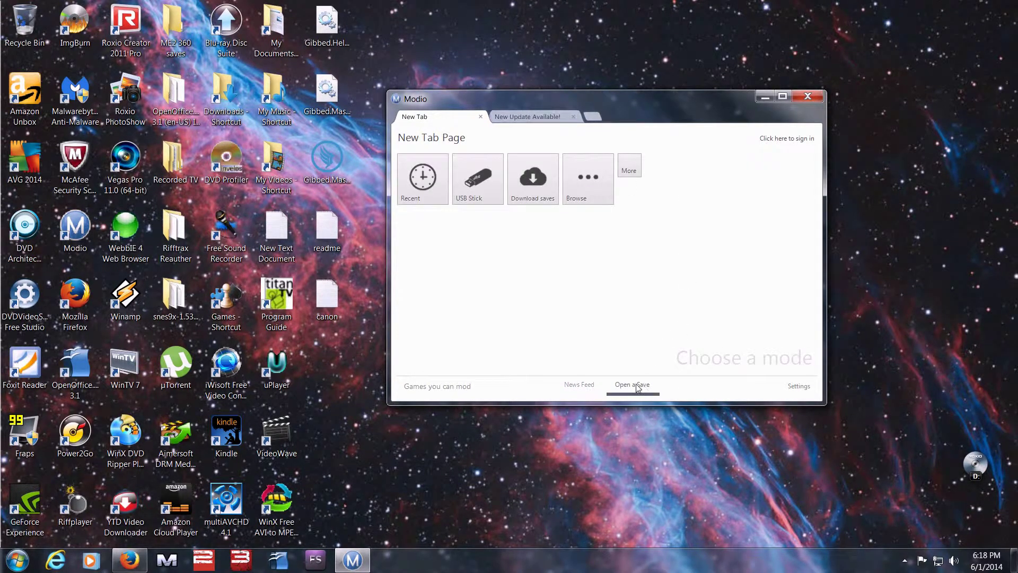
click(473, 181)
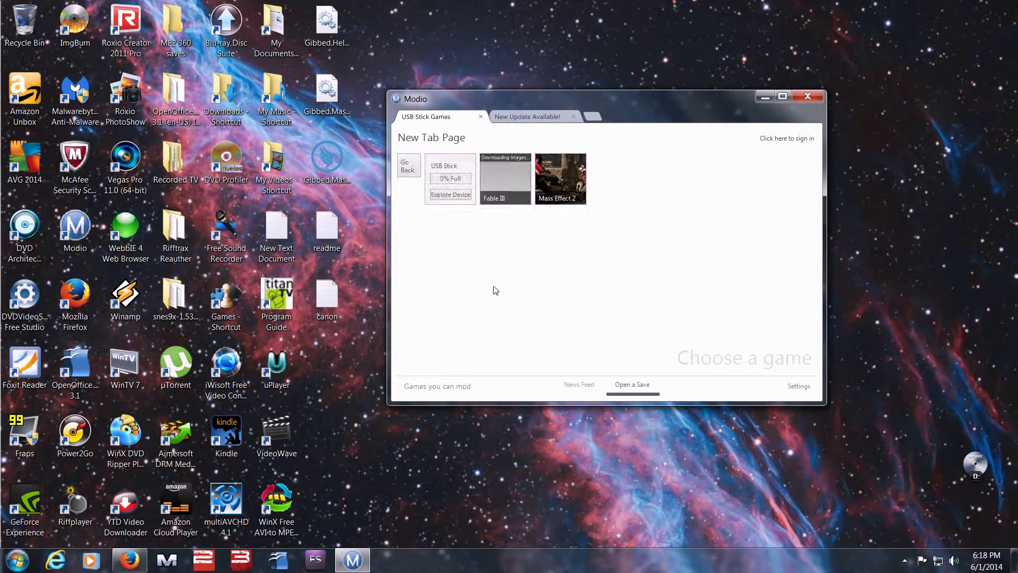
click(562, 184)
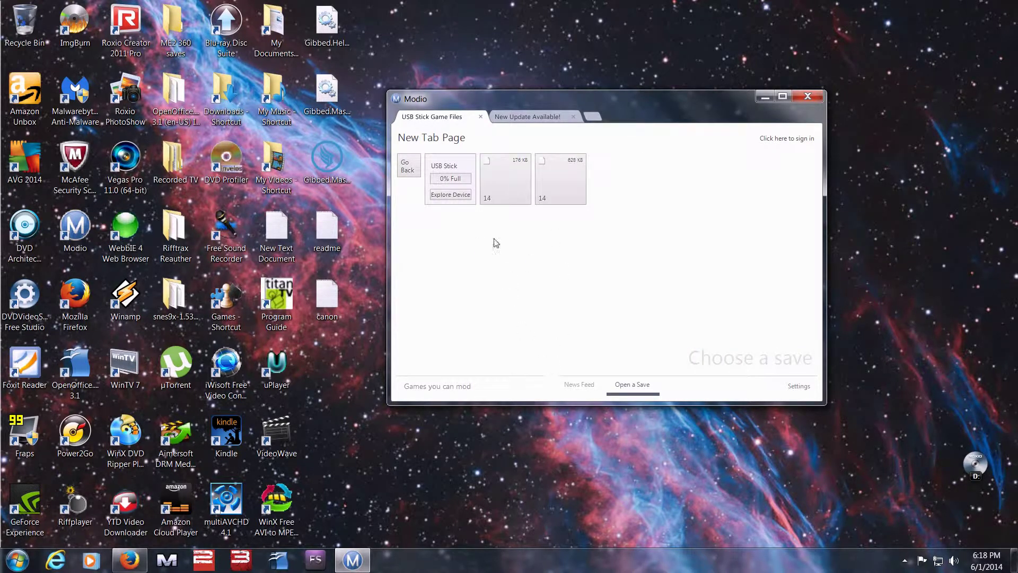
click(508, 182)
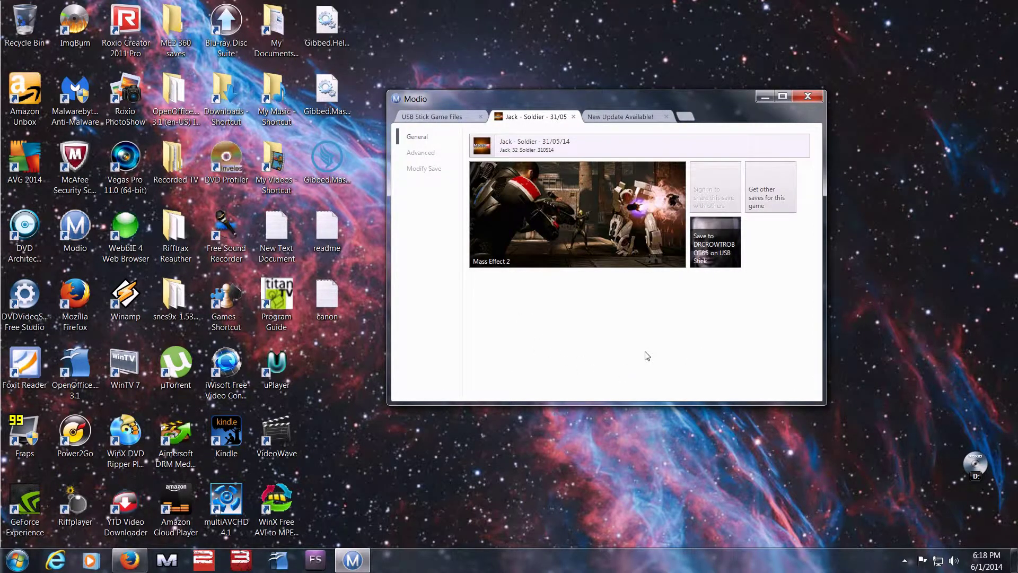
Step: Extract Save_0001.xbsav from the save's package contents into the desktop folder ME2 360 saves, and close Modio and the folder
click(433, 156)
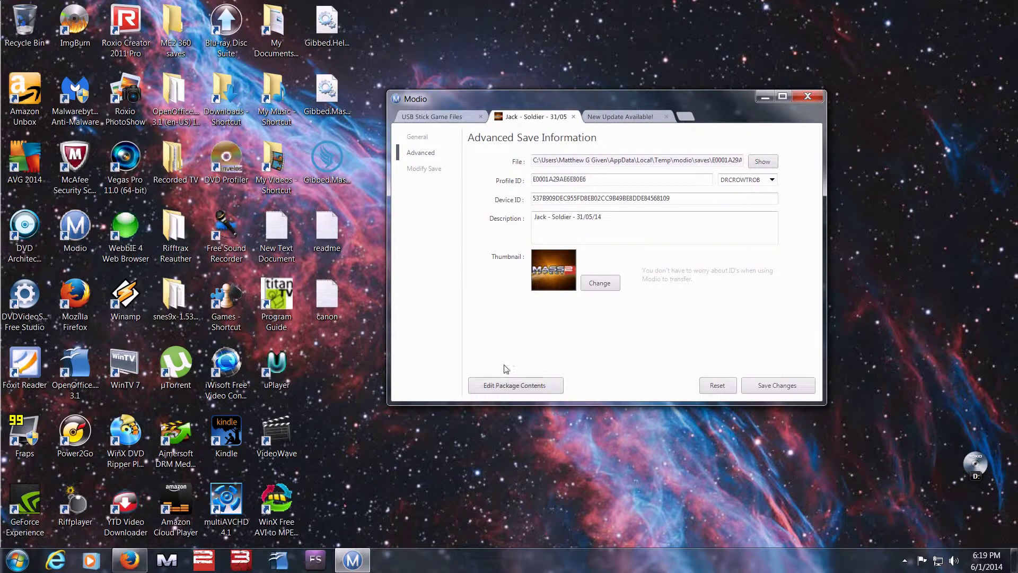
click(527, 392)
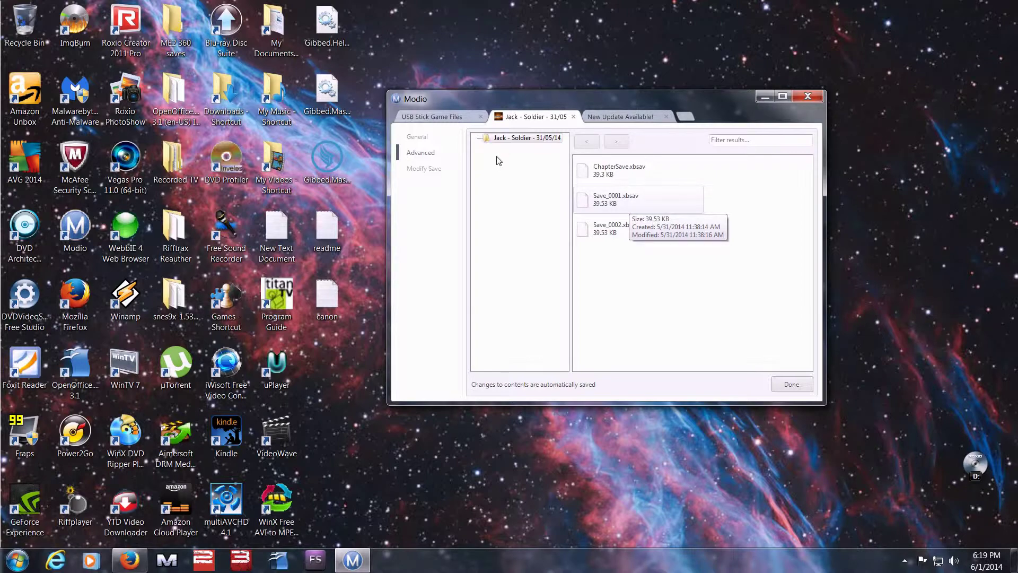
double_click(174, 27)
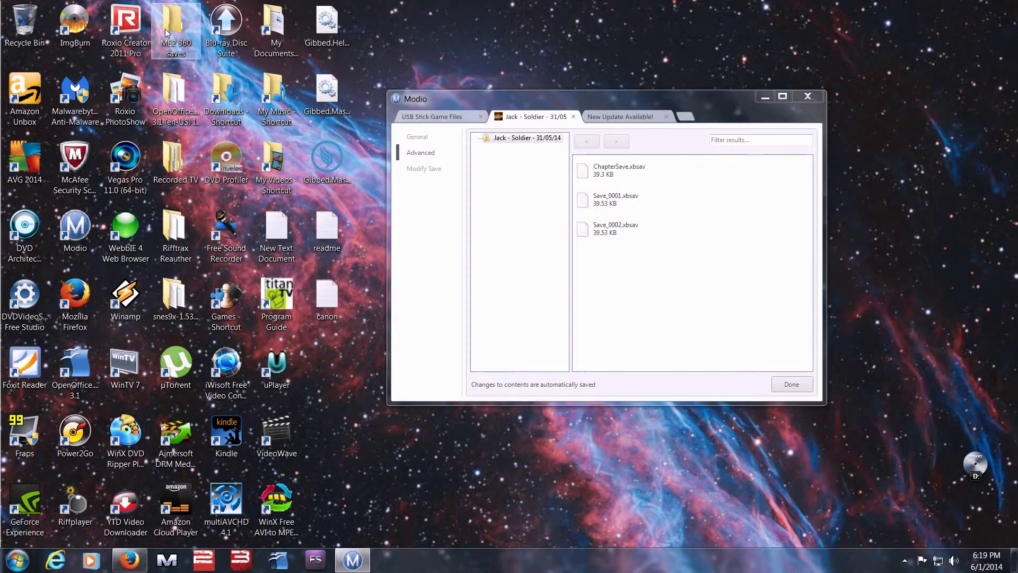
drag(632, 201, 268, 199)
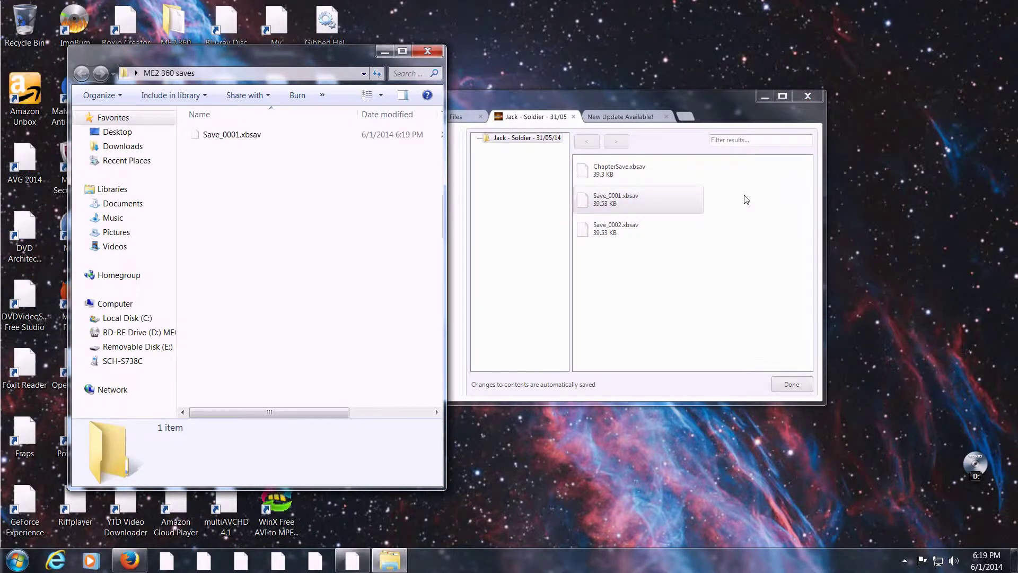
click(813, 97)
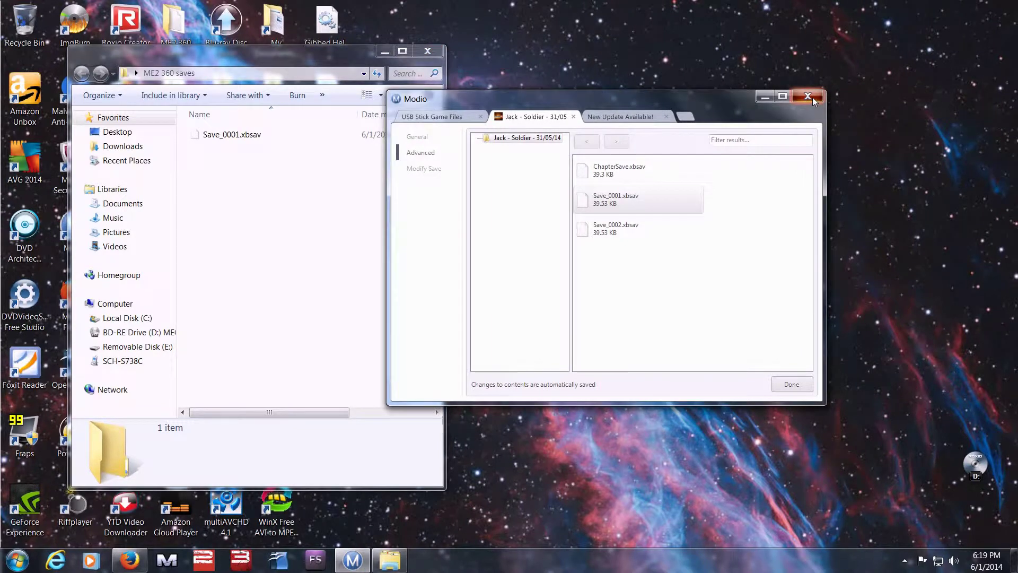
click(808, 96)
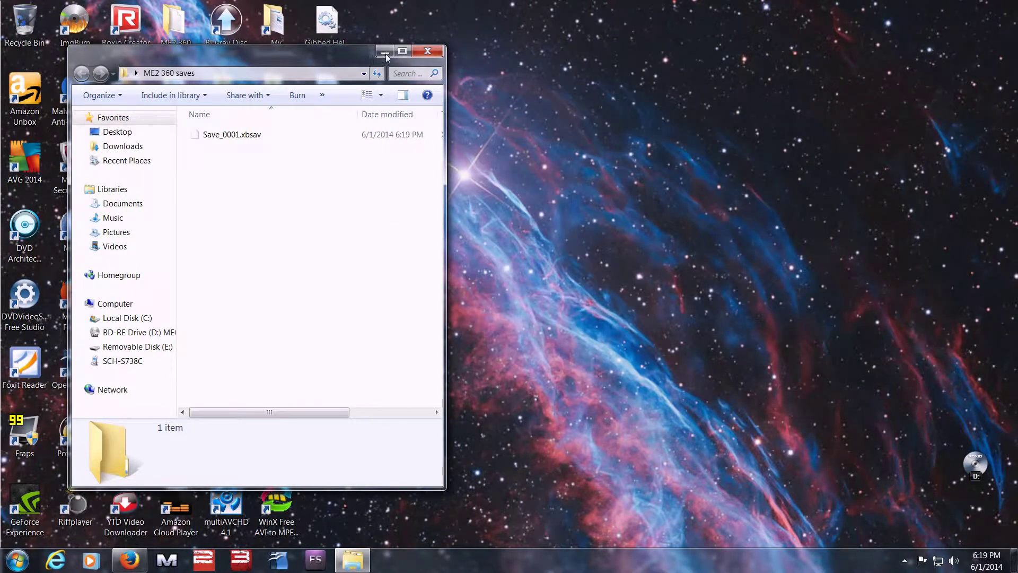
click(430, 52)
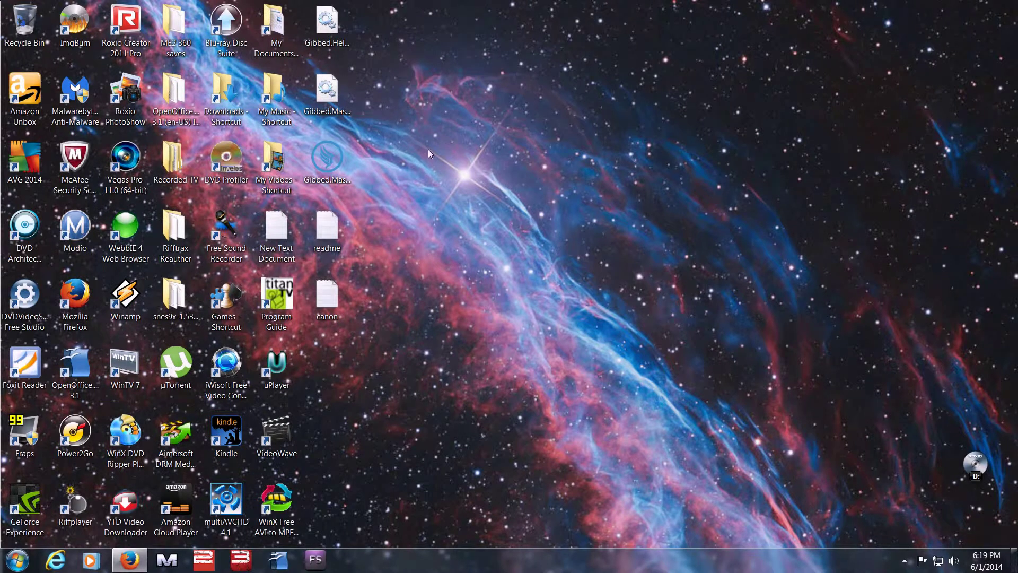
Step: Launch the Gibbed Mass Effect 2 save editor and open Save_0001.xbsav from the desktop folder ME2 360 saves
click(322, 164)
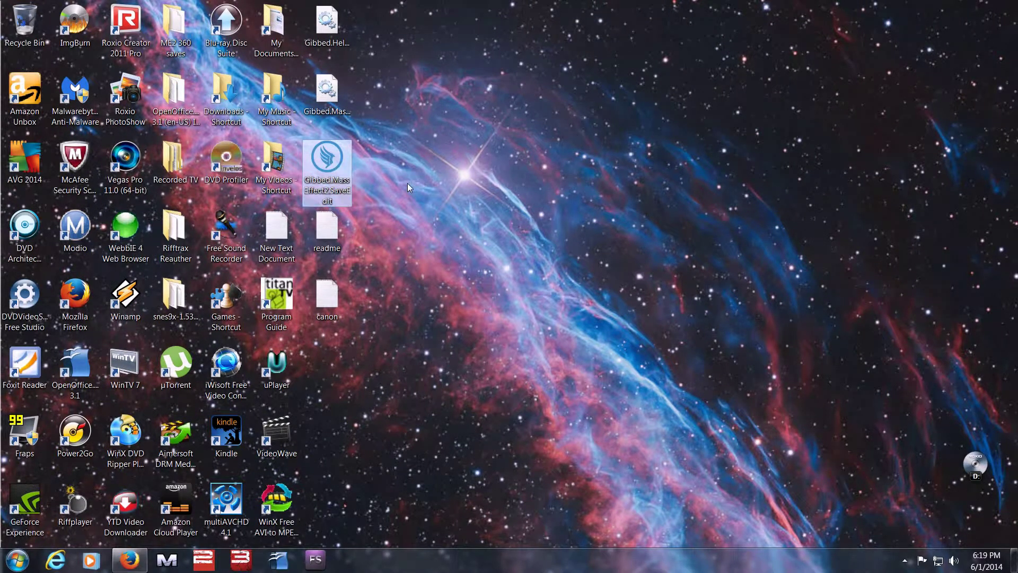
key(Return)
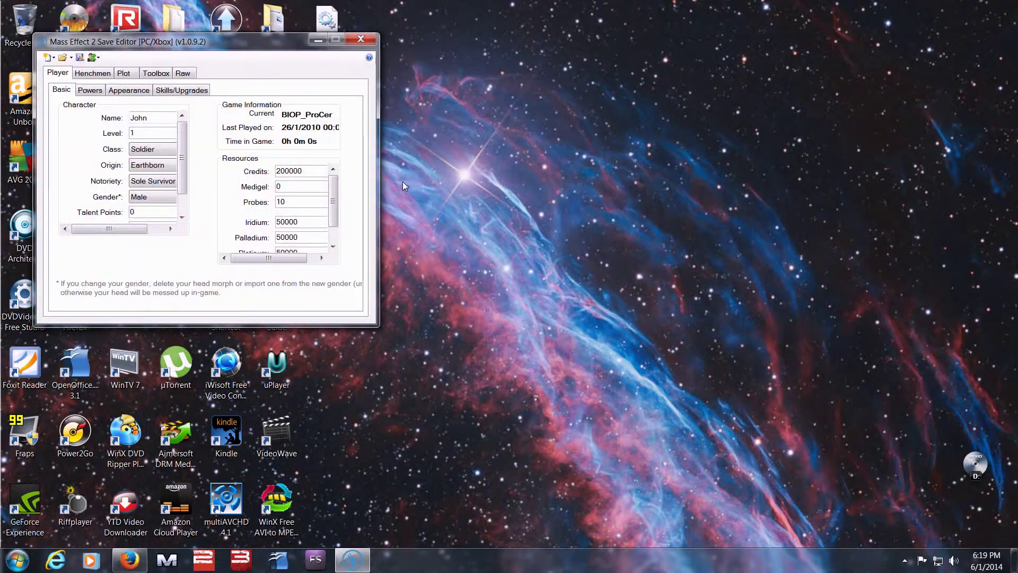
click(64, 57)
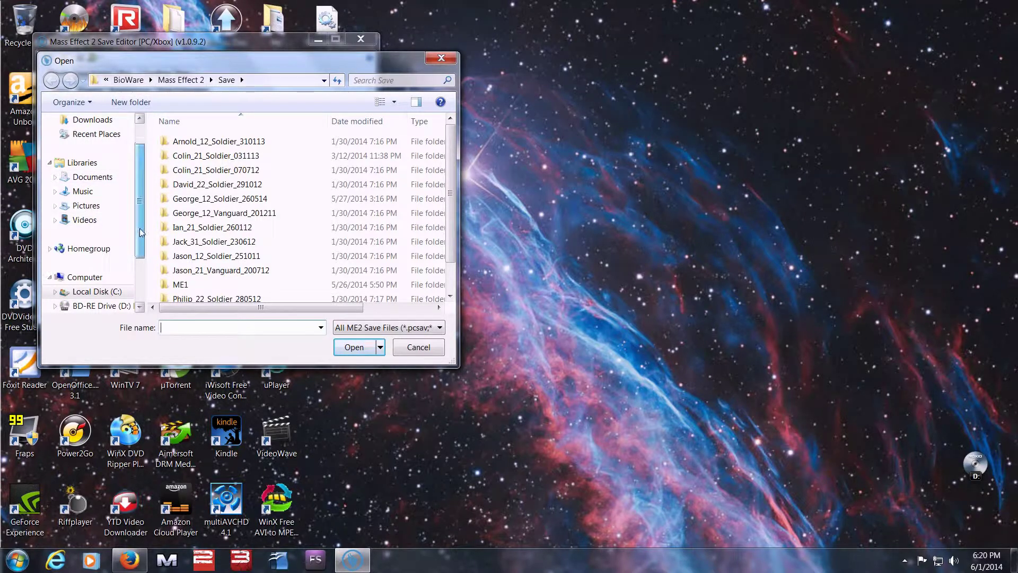
mouse_move(139, 228)
mouse_down()
mouse_move(145, 255)
mouse_move(136, 216)
mouse_up()
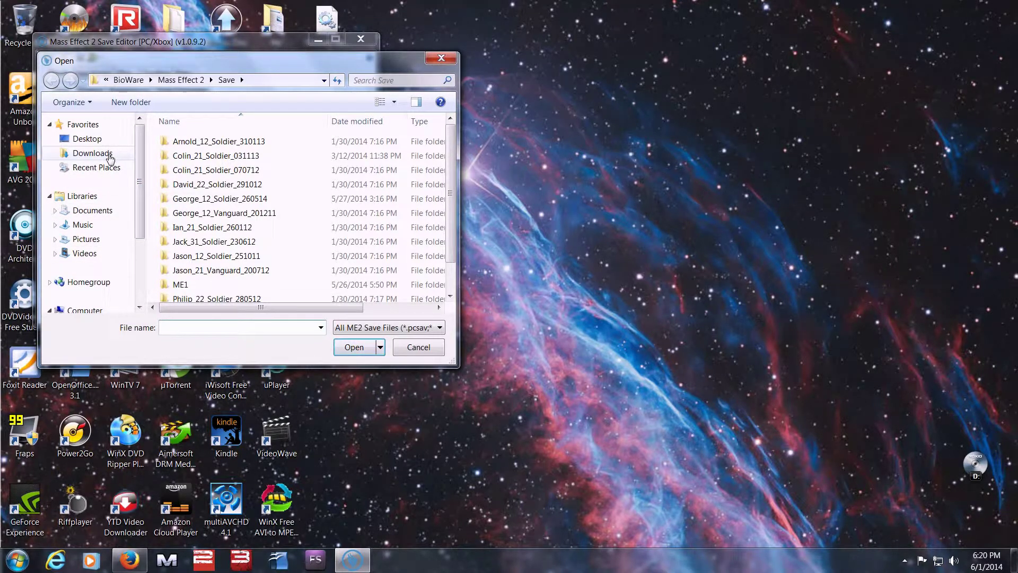
click(85, 138)
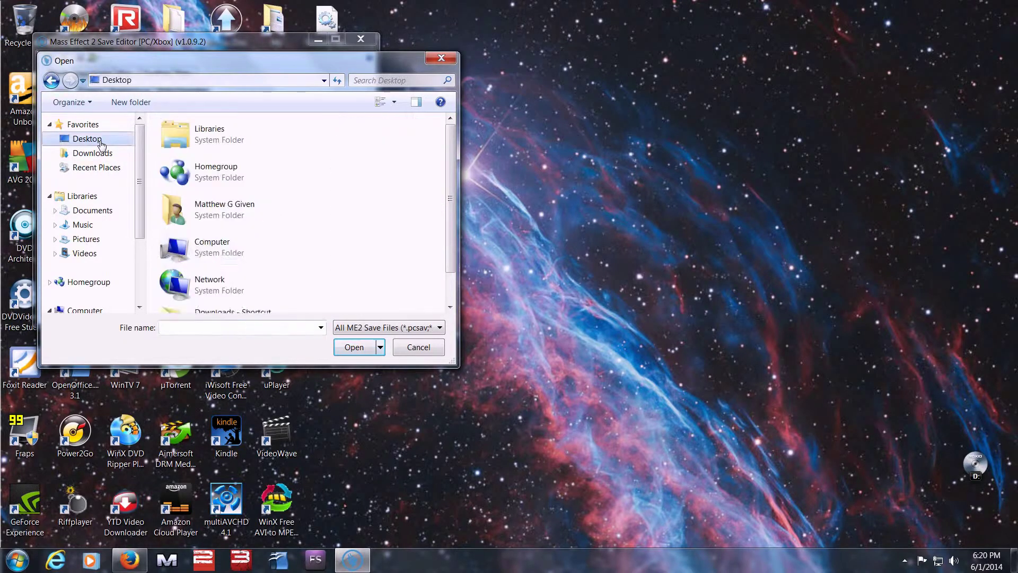
drag(450, 159, 456, 199)
double_click(206, 159)
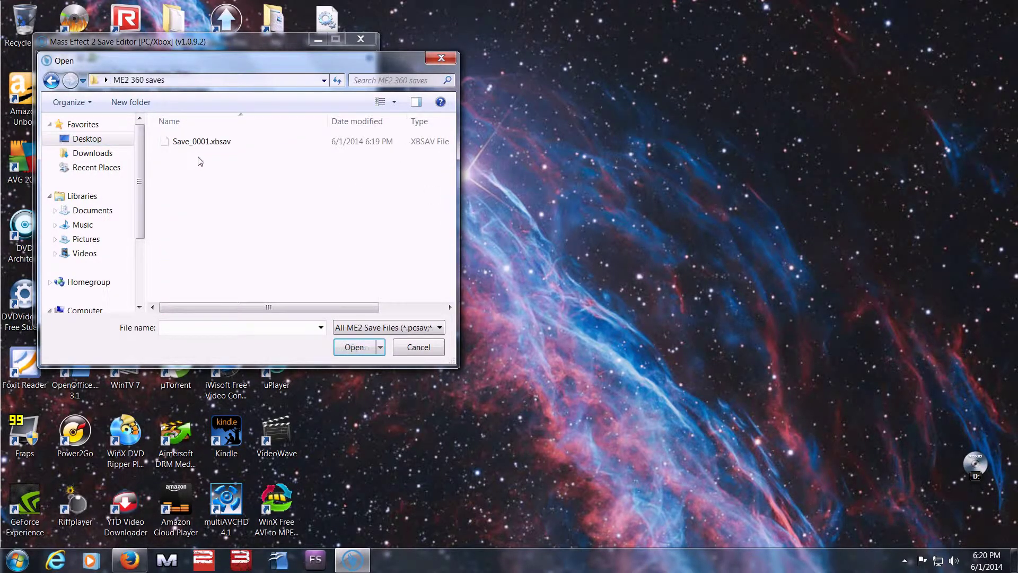
click(207, 142)
double_click(207, 142)
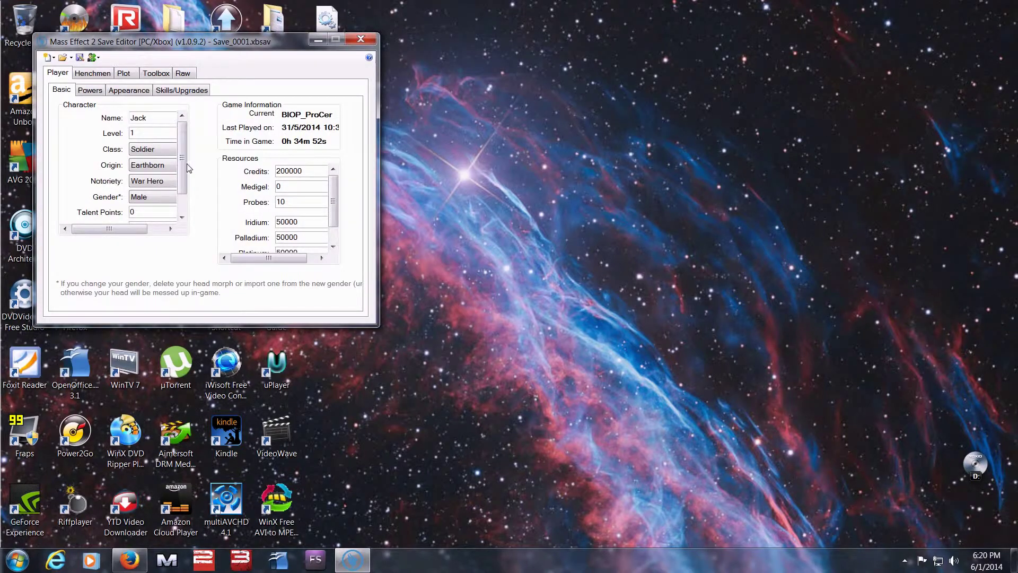
Step: Look through the loaded save's basic character data, skills and upgrades, appearance, powers, henchmen and plot sections
scroll(192, 205, down, 1)
scroll(192, 205, down, 1)
scroll(191, 190, up, 2)
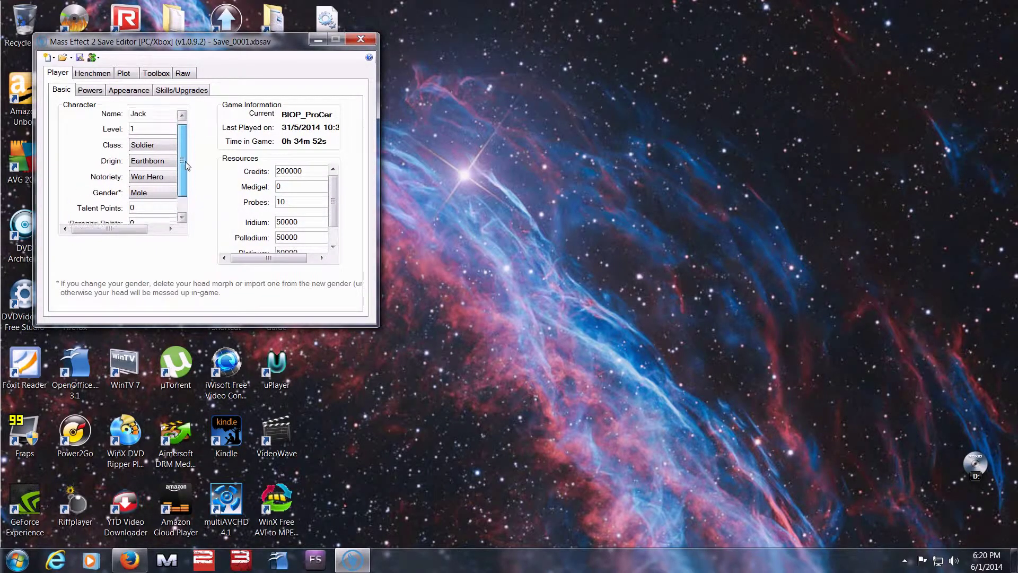
scroll(187, 163, down, 2)
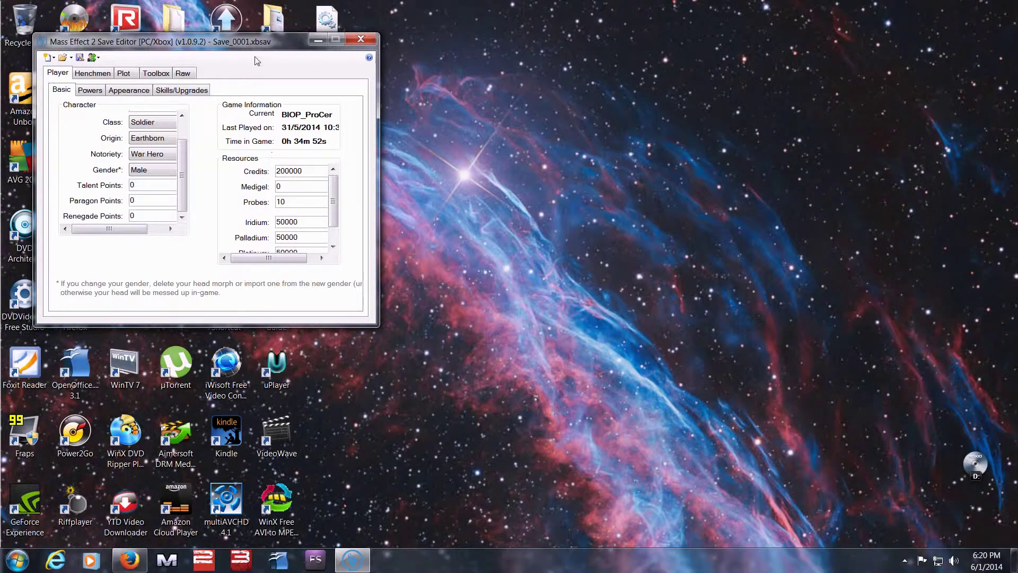
drag(314, 51, 639, 88)
scroll(509, 207, up, 2)
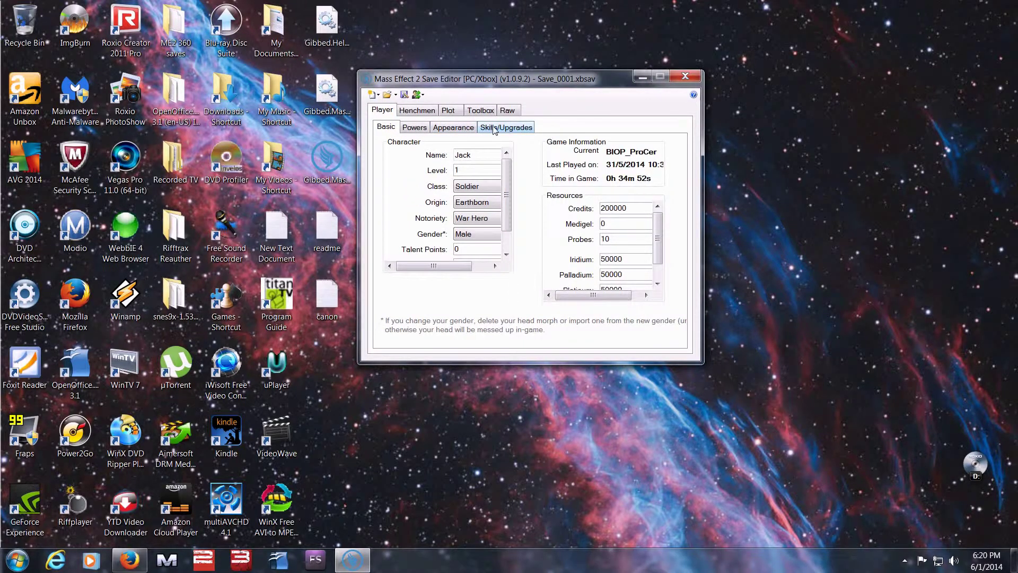
click(512, 128)
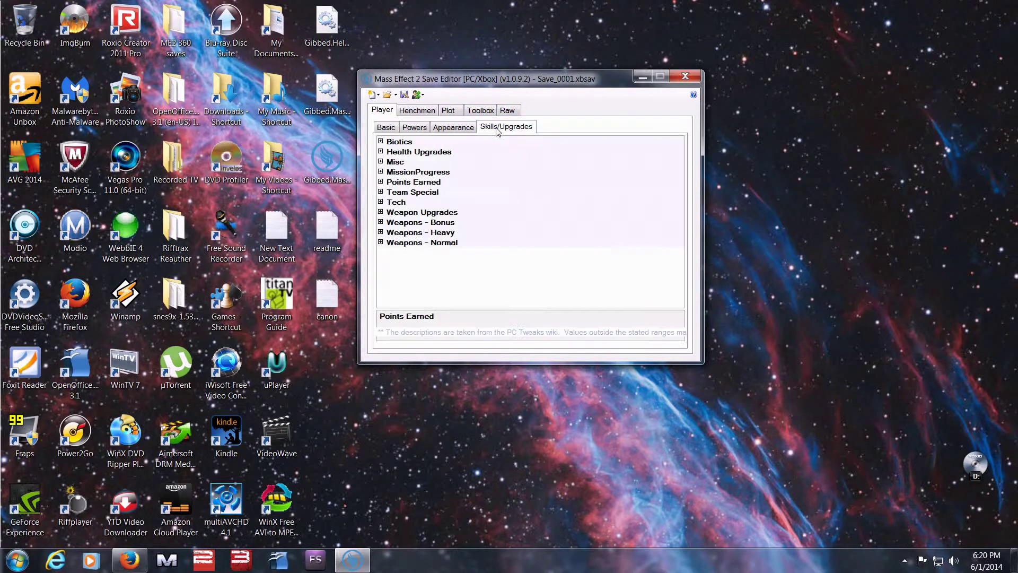
click(459, 132)
click(421, 132)
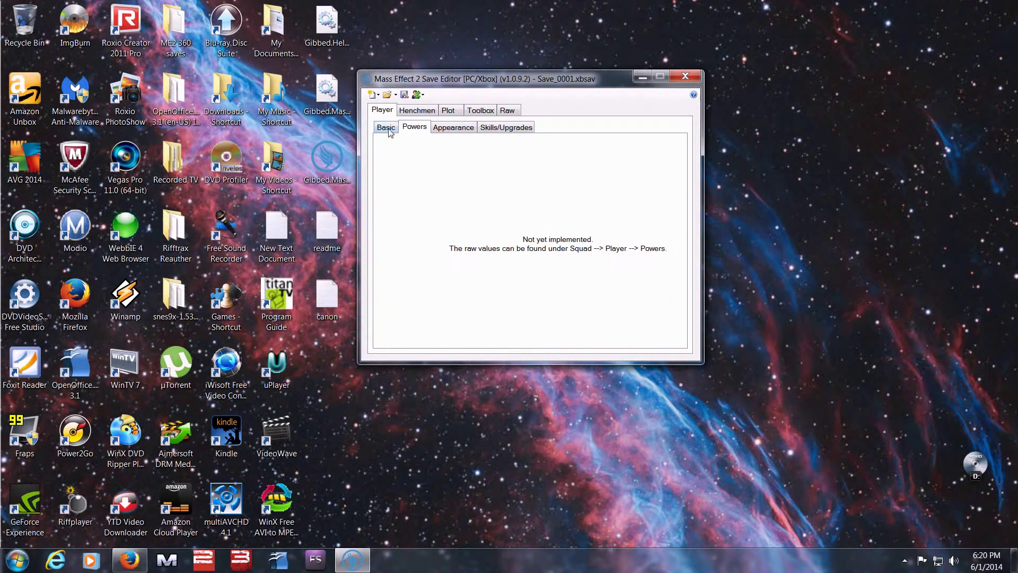
click(391, 130)
click(413, 112)
click(451, 114)
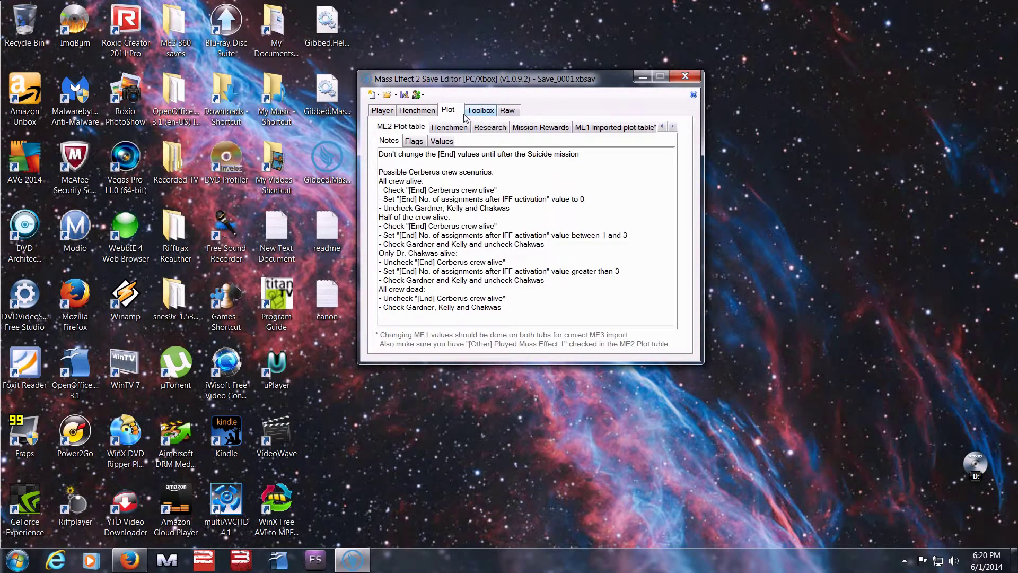
Step: Look through the imported ME1 plot table notes and the full list of ME1 plot table flags
click(624, 132)
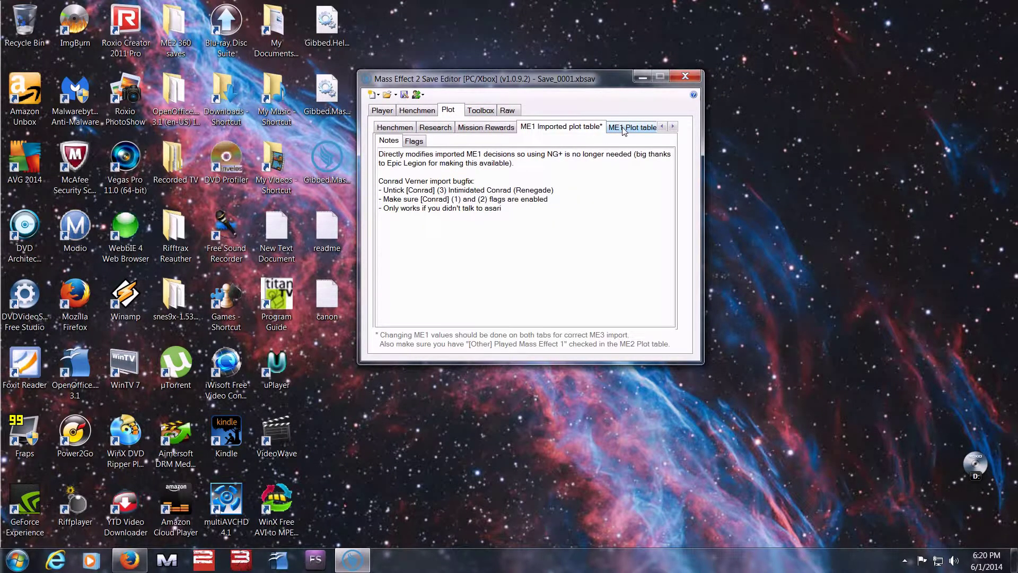
click(624, 130)
click(417, 143)
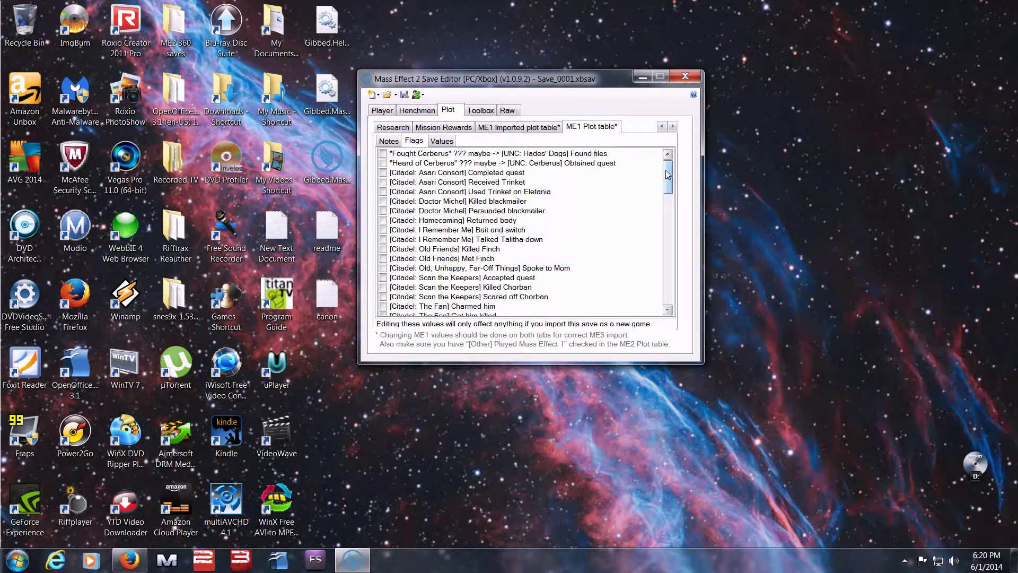
drag(668, 173, 697, 290)
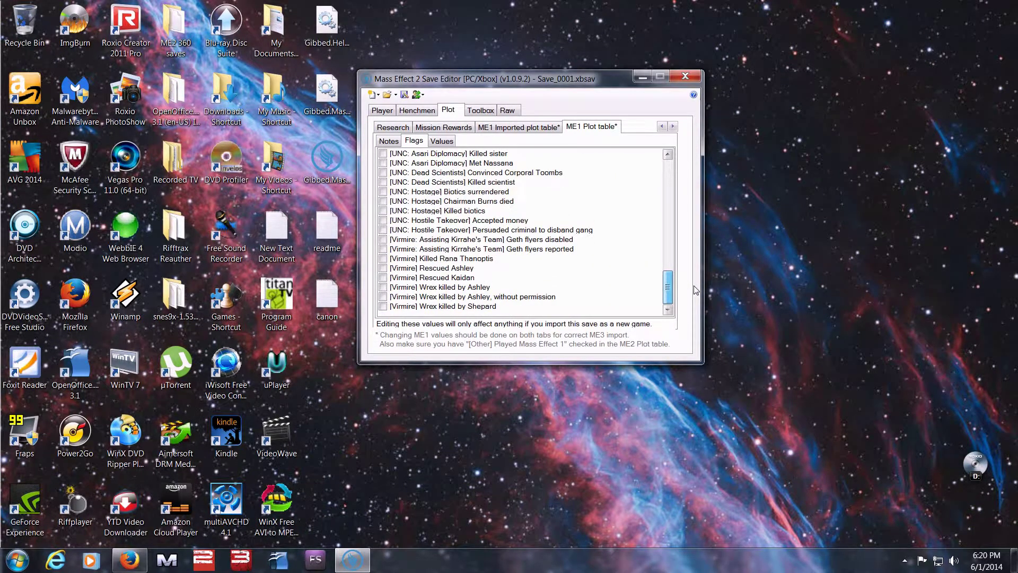
drag(696, 290, 672, 162)
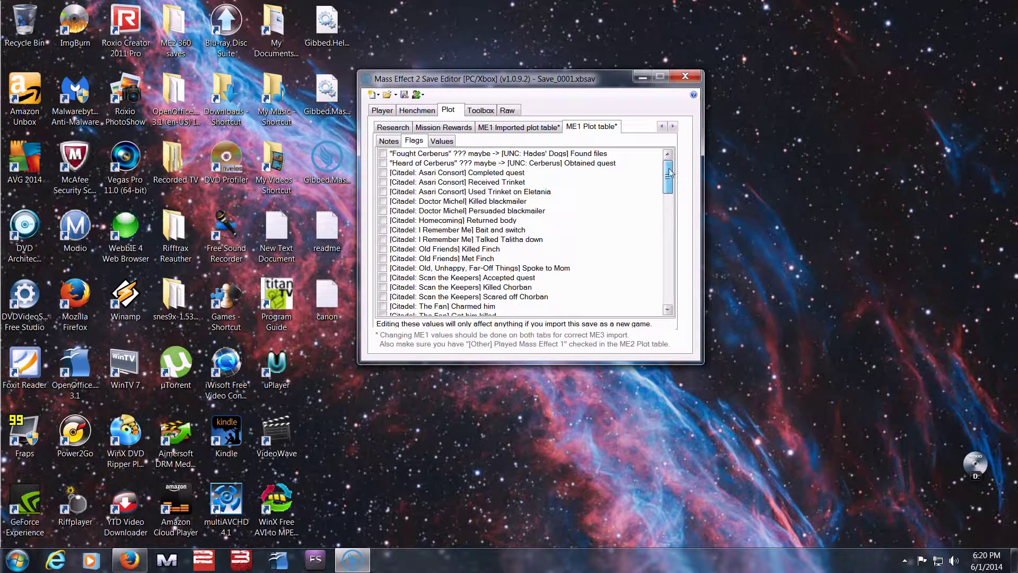
drag(671, 167, 663, 146)
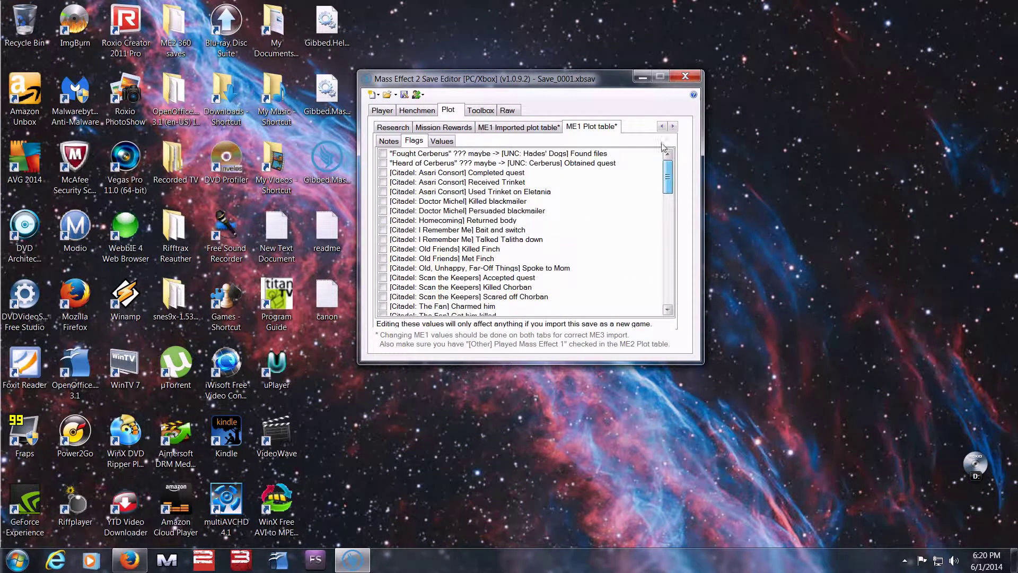
Step: Set the player's Paragon points to 700 and Renegade points to 300 in the basic character data
click(381, 110)
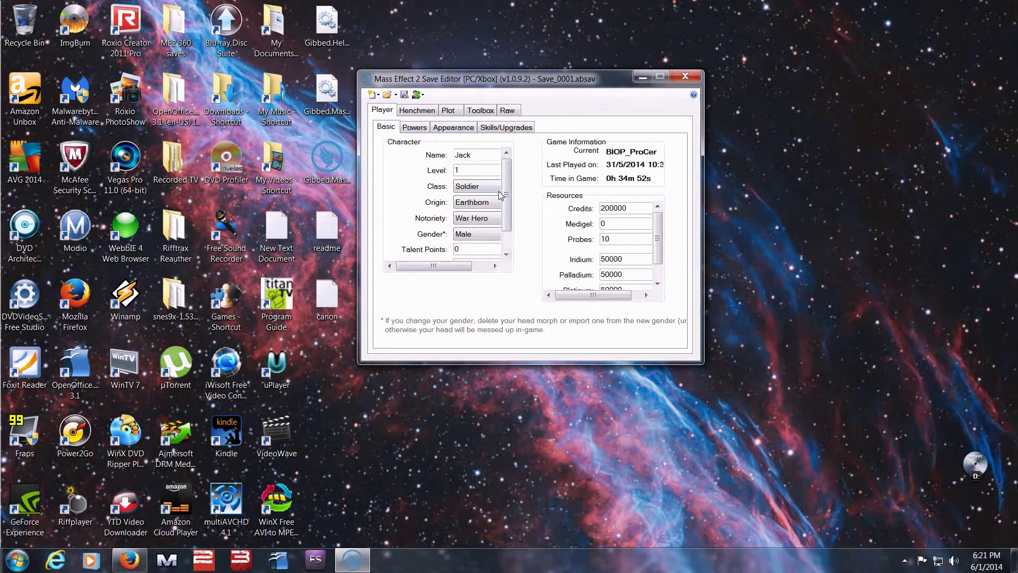
drag(506, 194, 511, 222)
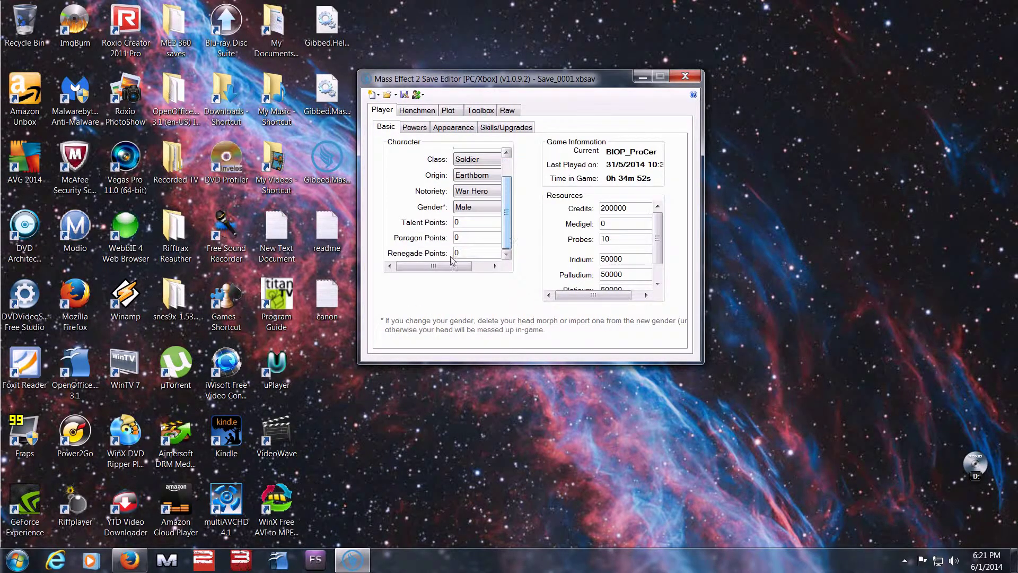
click(454, 237)
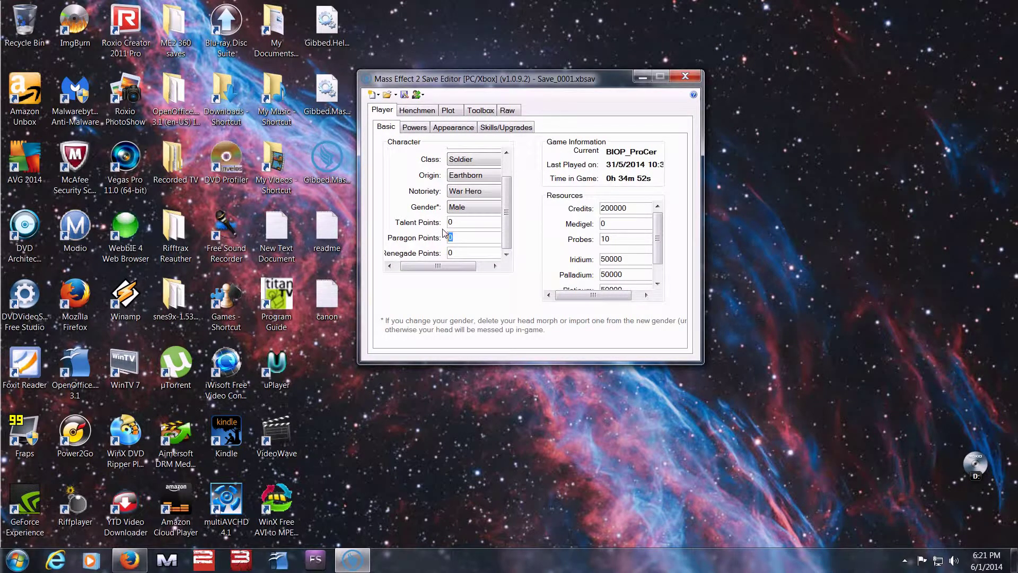
key(BackSpace)
text(700)
key(Tab)
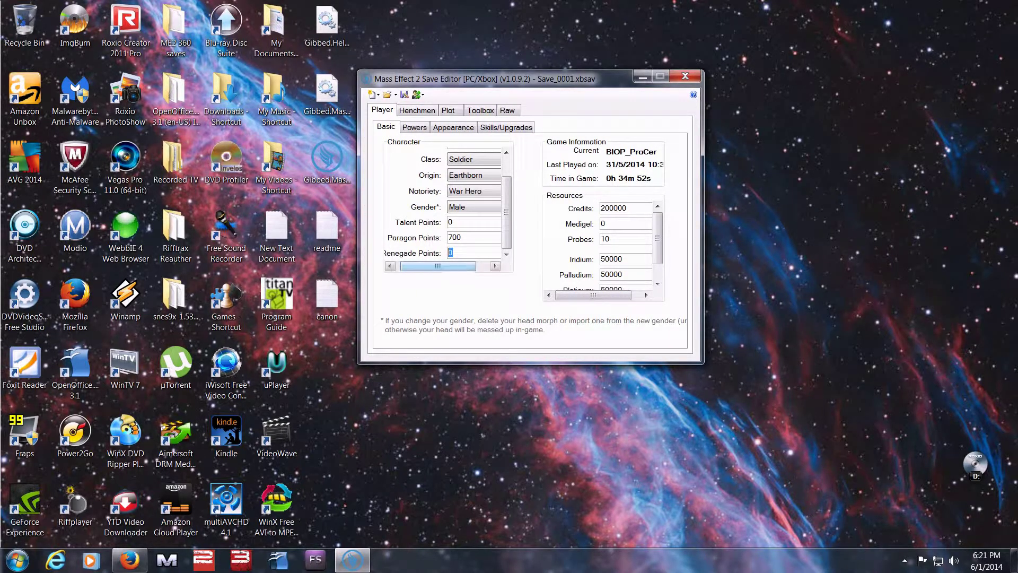
text(300)
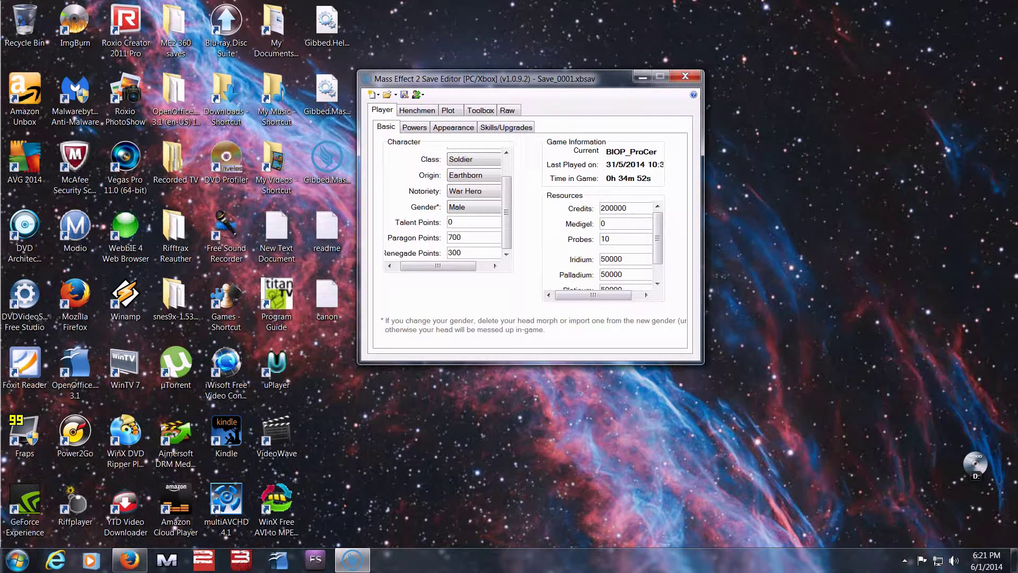
Step: Increase the player's credits and set iridium, palladium, platinum and element zero to 750000 each
click(600, 208)
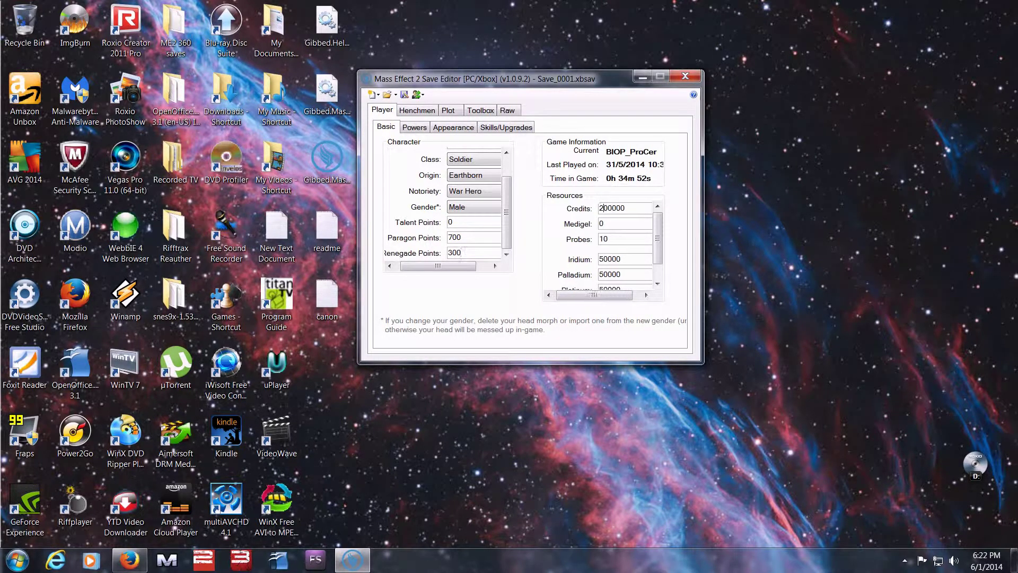
text(8)
drag(659, 244, 659, 260)
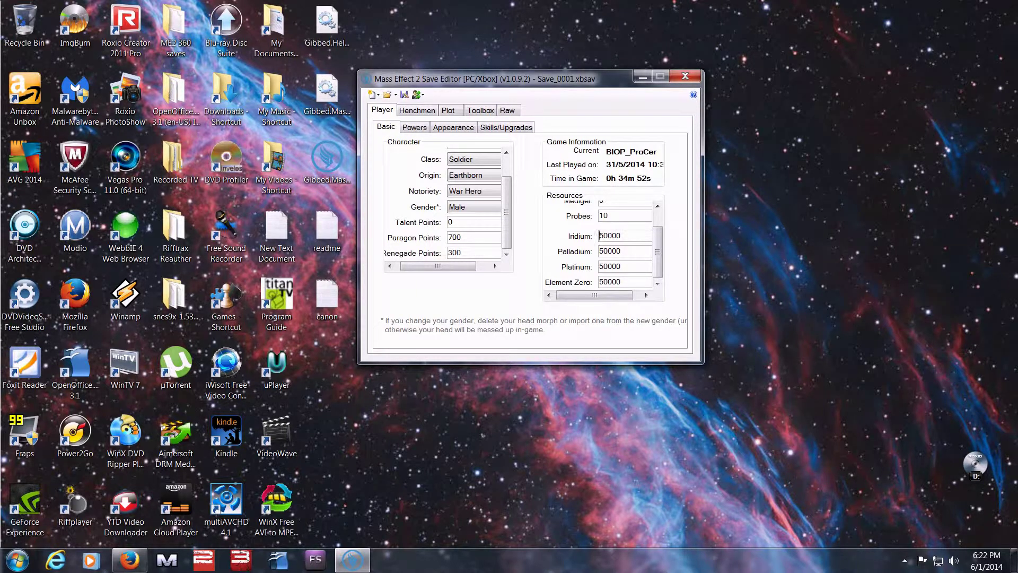
text(7)
click(599, 251)
text(7)
click(600, 266)
text(77)
Step: Save the edited save as Save_0004 in the ME2 360 saves folder and close the save editor
click(405, 95)
click(405, 94)
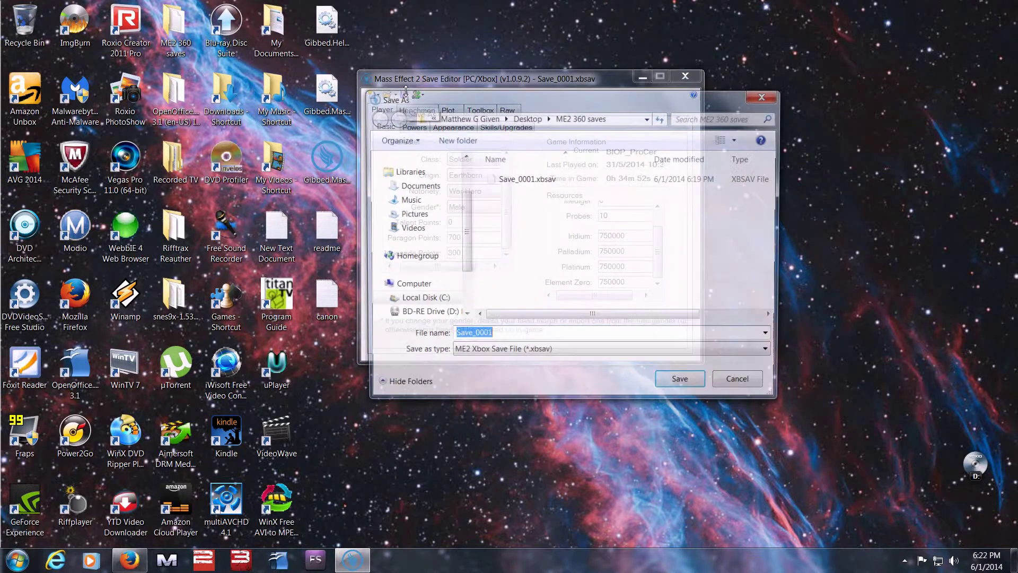
click(489, 336)
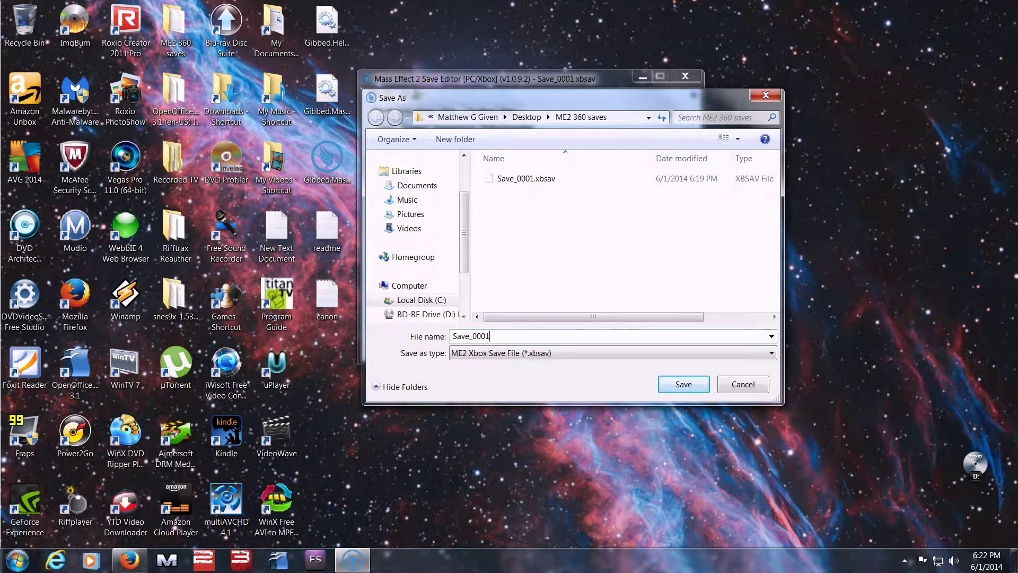
drag(489, 336, 485, 335)
text(4)
click(686, 387)
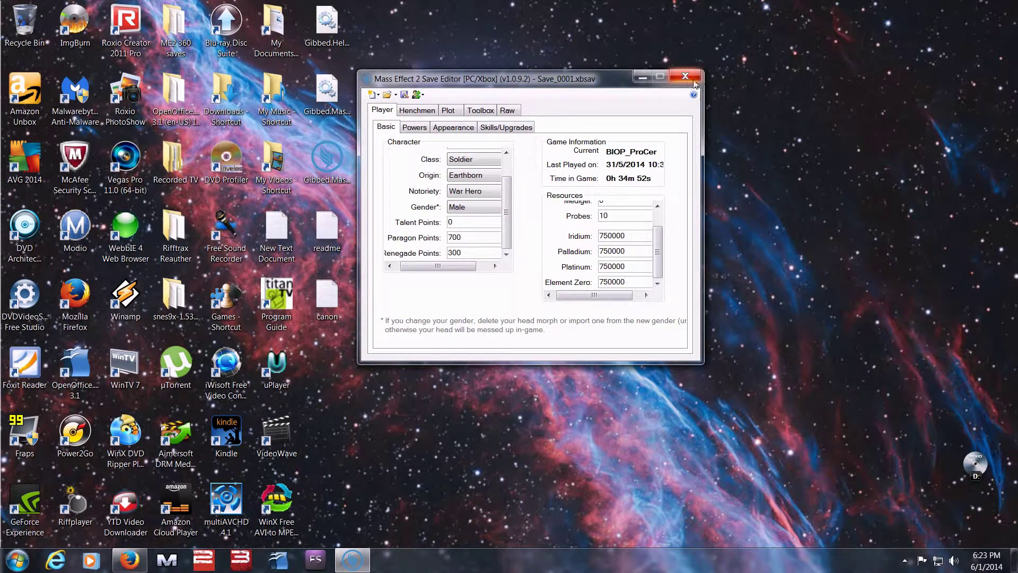
click(692, 79)
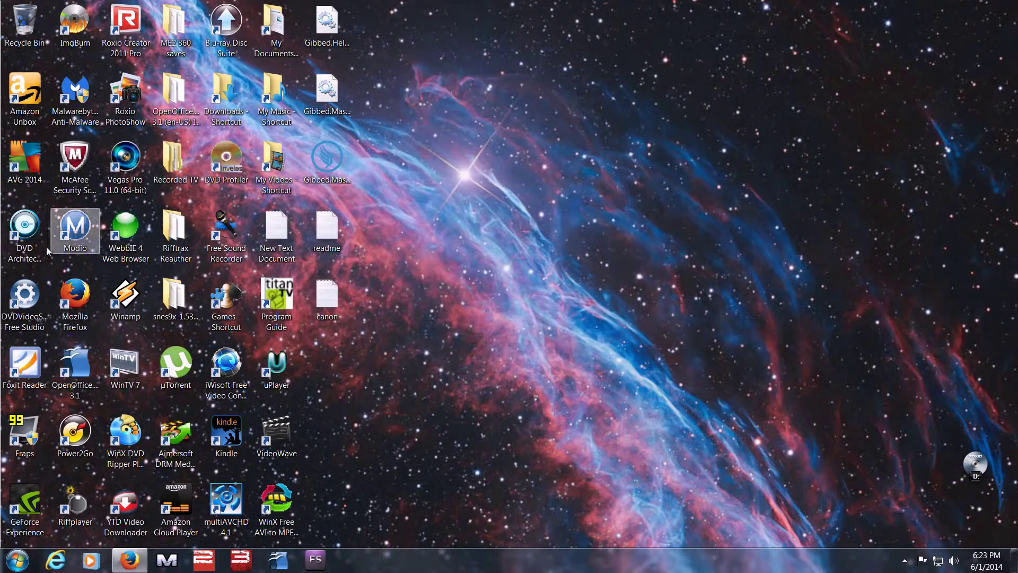
Step: Launch Modio, open the 176 KB Mass Effect 2 save on the USB stick and show its package contents for editing
click(75, 229)
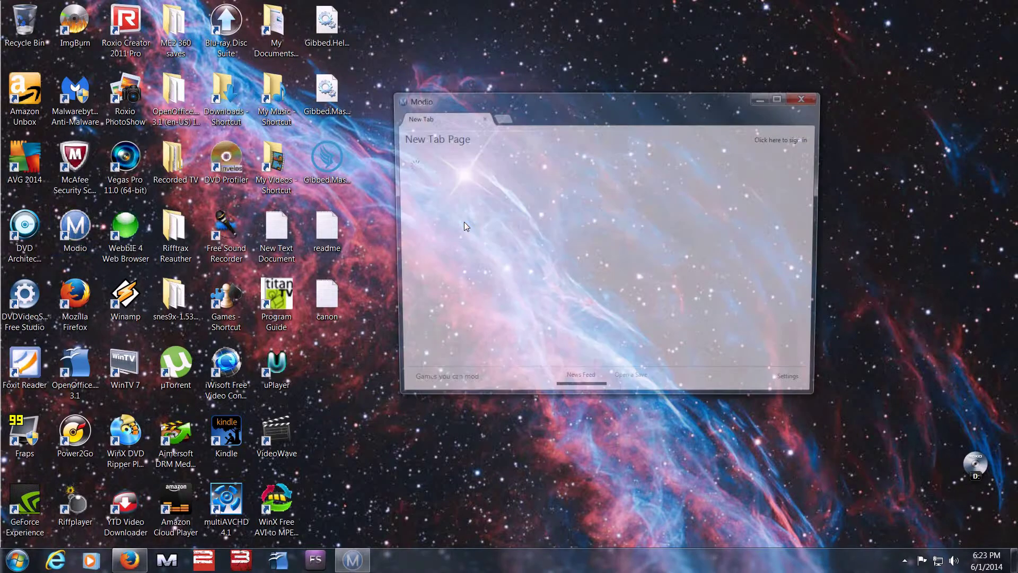
click(632, 391)
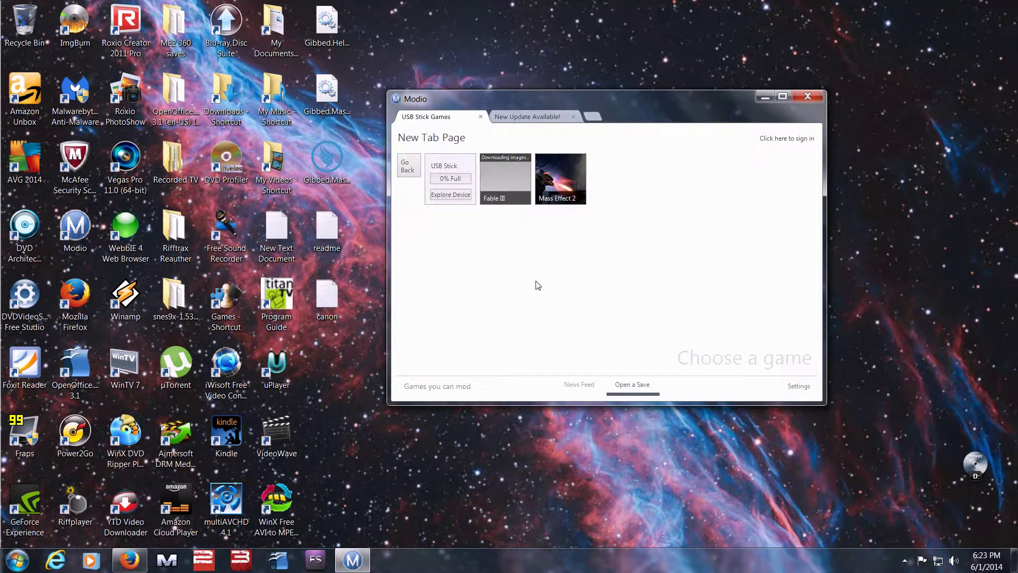
click(554, 186)
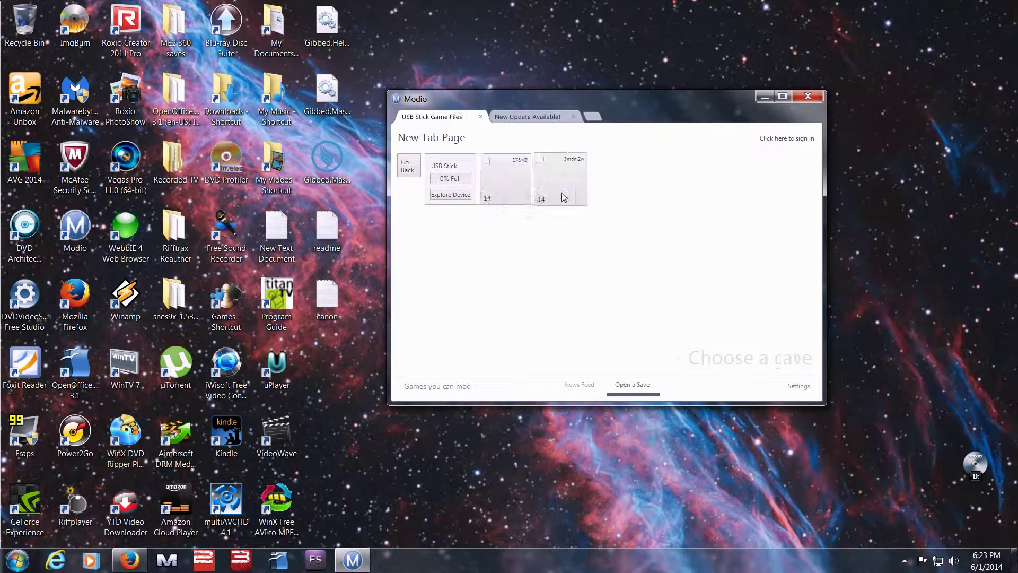
click(508, 171)
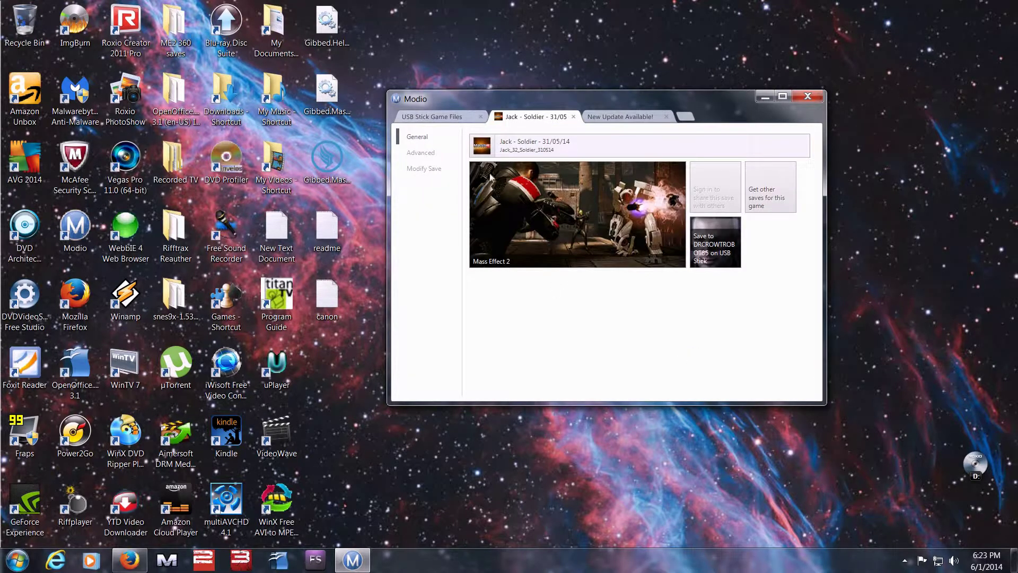
click(427, 153)
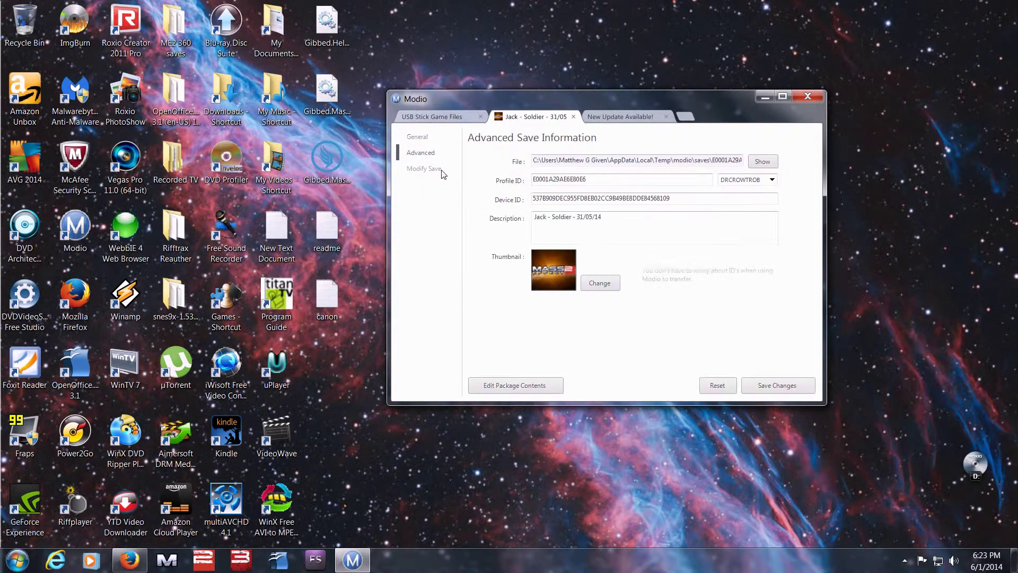
click(509, 389)
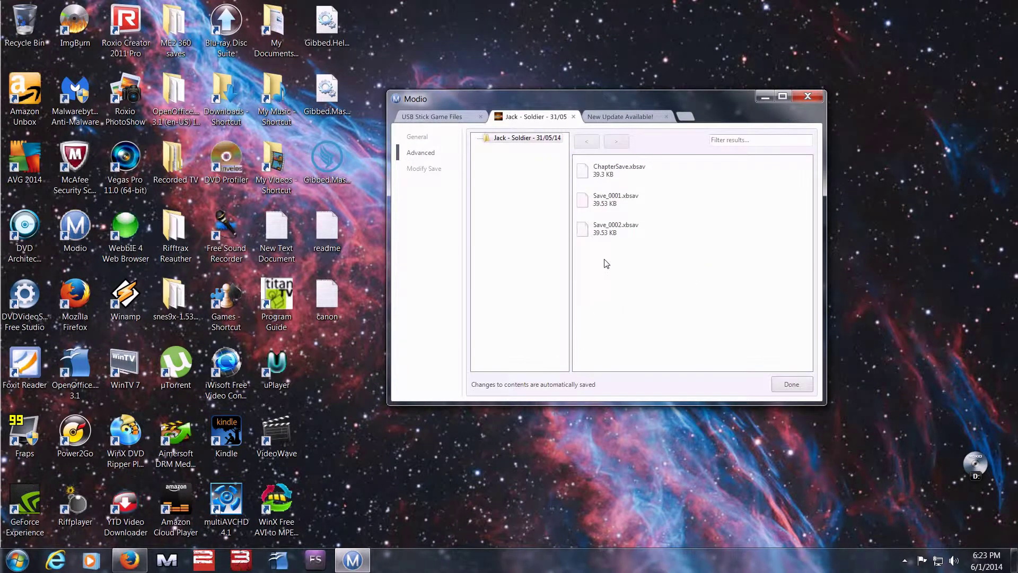
Step: Start adding a file to the package and rename Save_0004.xbsav in ME2 360 saves to Save_0003.xbsav
right_click(605, 258)
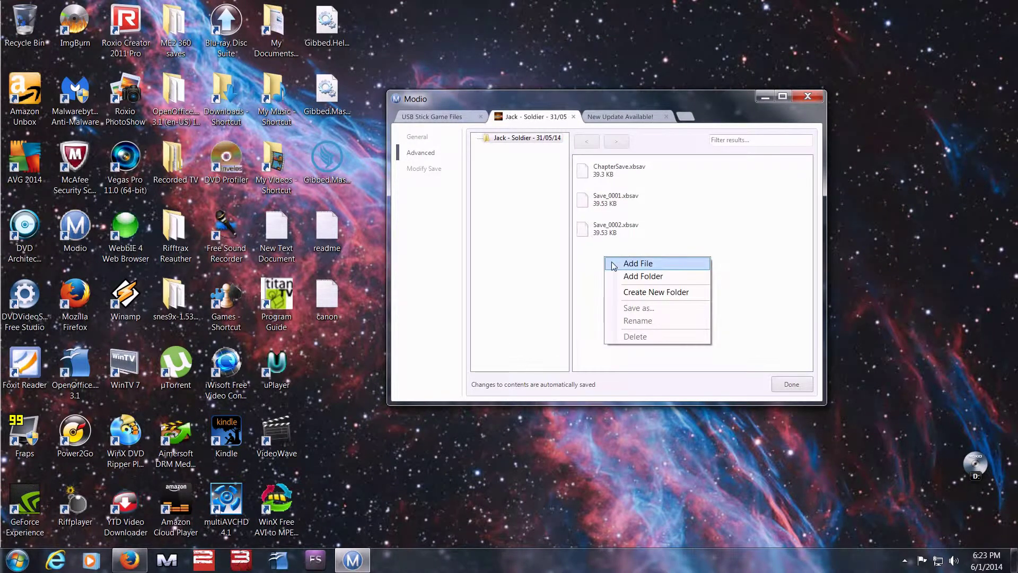
click(626, 264)
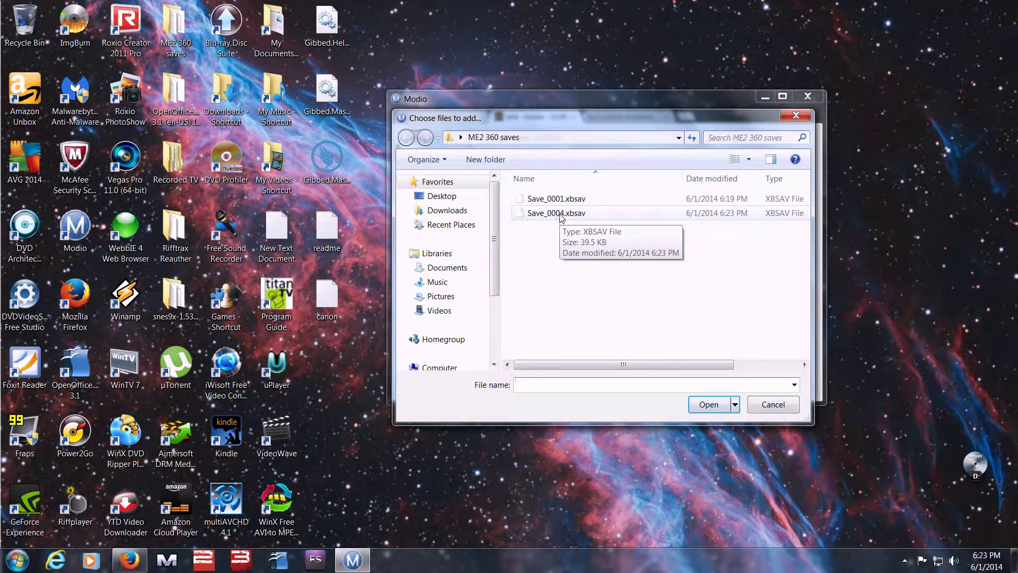
click(562, 217)
right_click(561, 217)
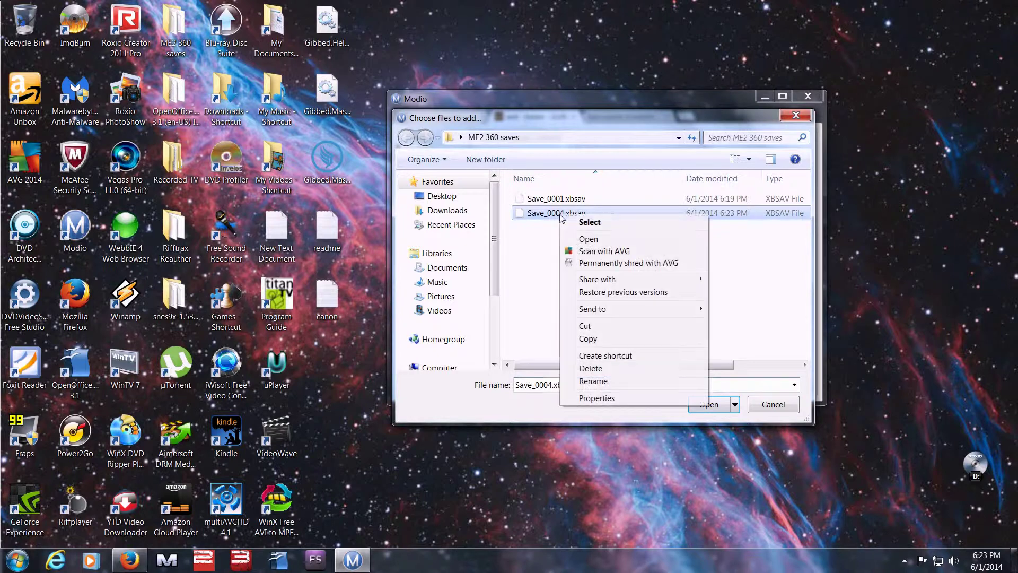
click(615, 383)
key(Right)
key(shift+Left)
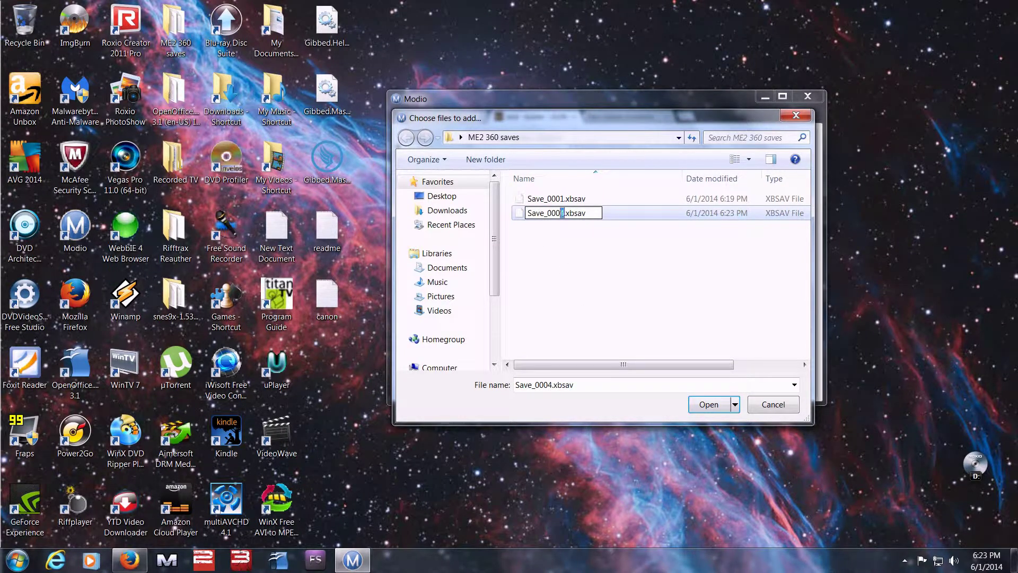
text(3)
key(Return)
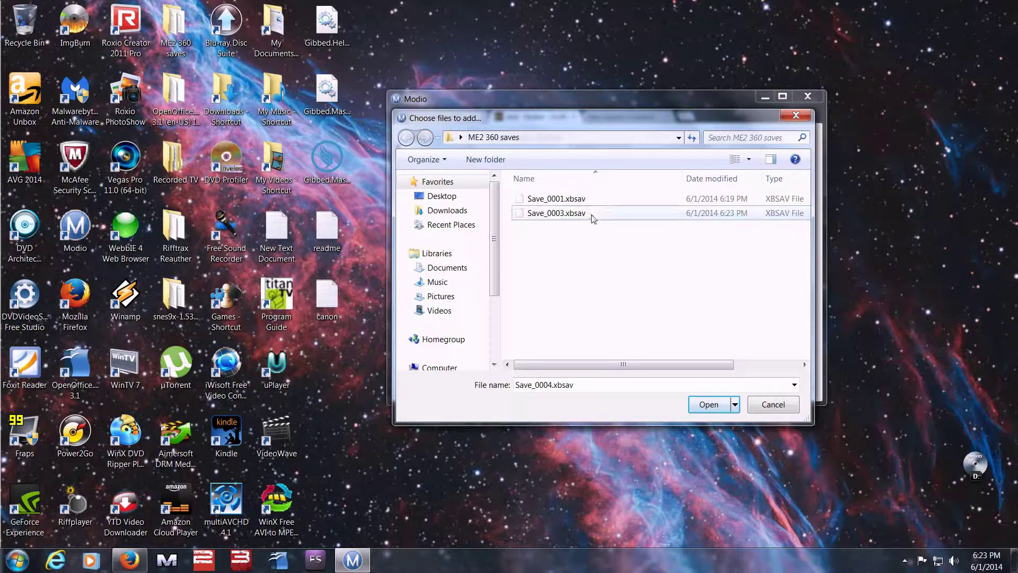
Step: Add Save_0003.xbsav to the package contents and save the updated package to the profile on the USB stick
click(562, 216)
double_click(562, 216)
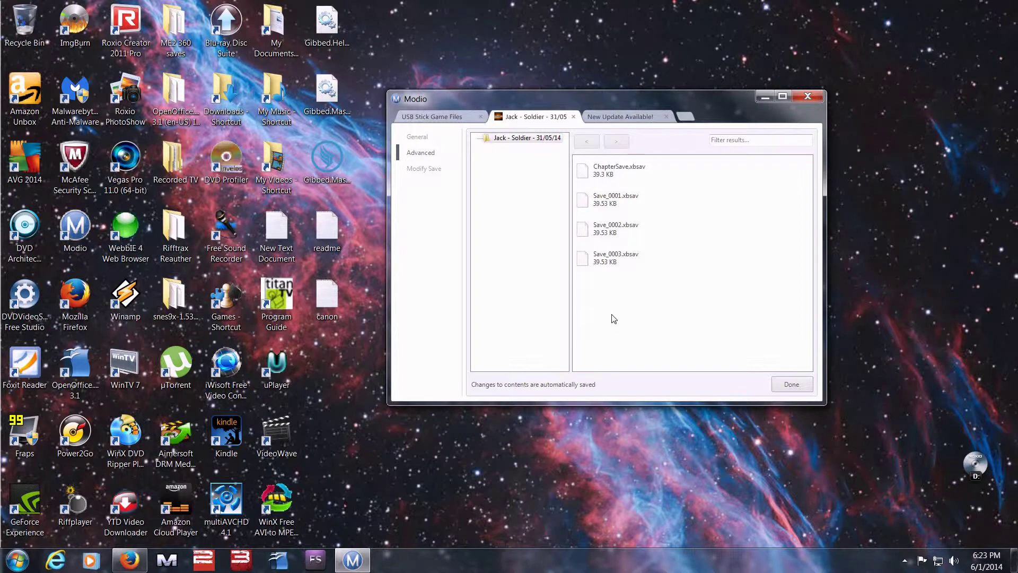
click(791, 385)
click(415, 140)
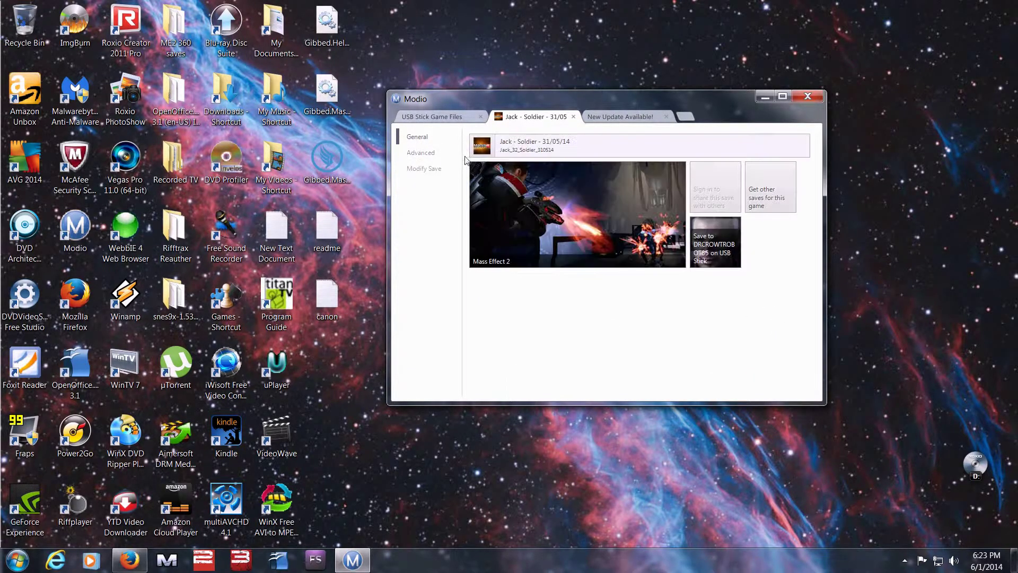
click(723, 247)
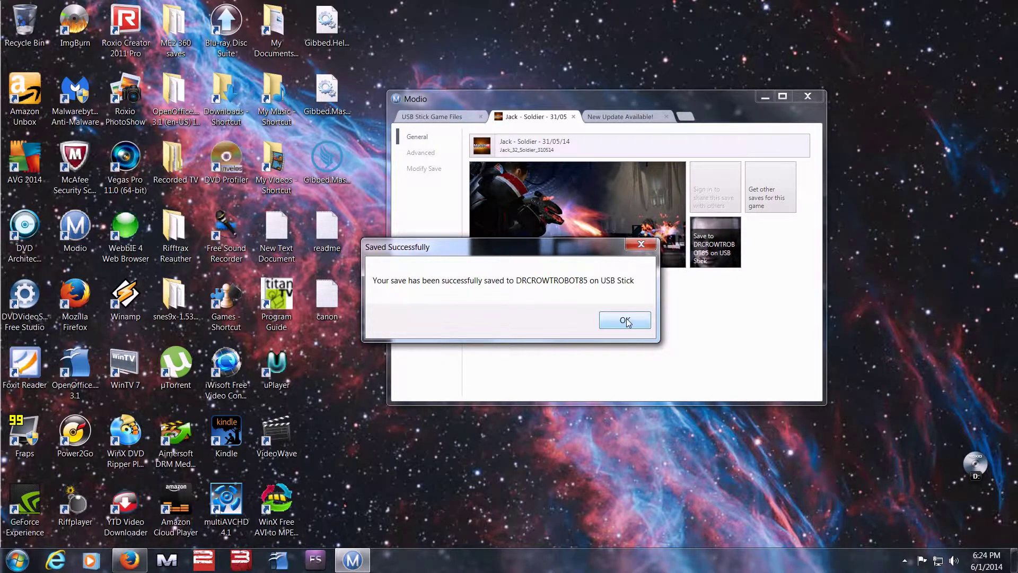
click(625, 320)
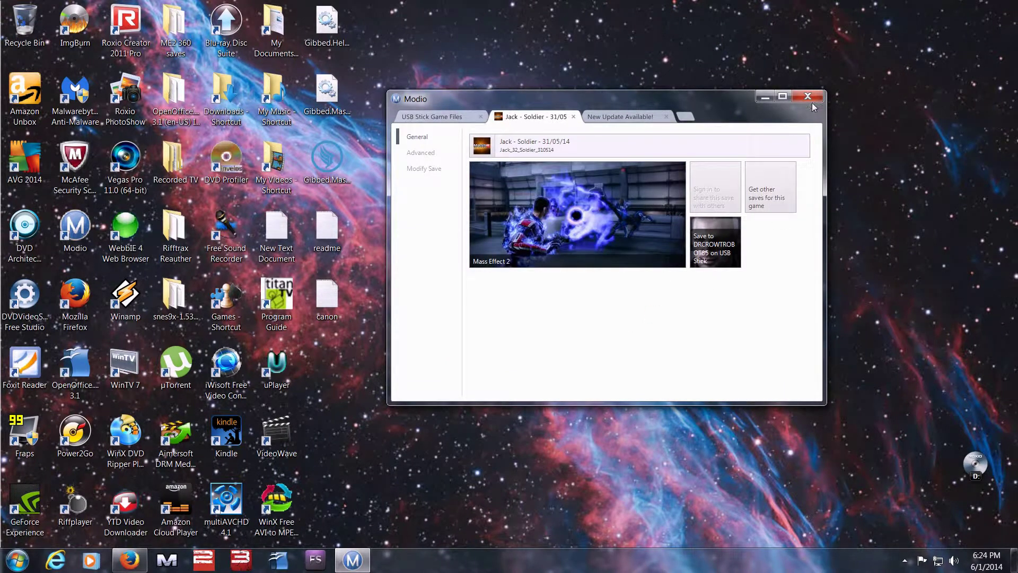